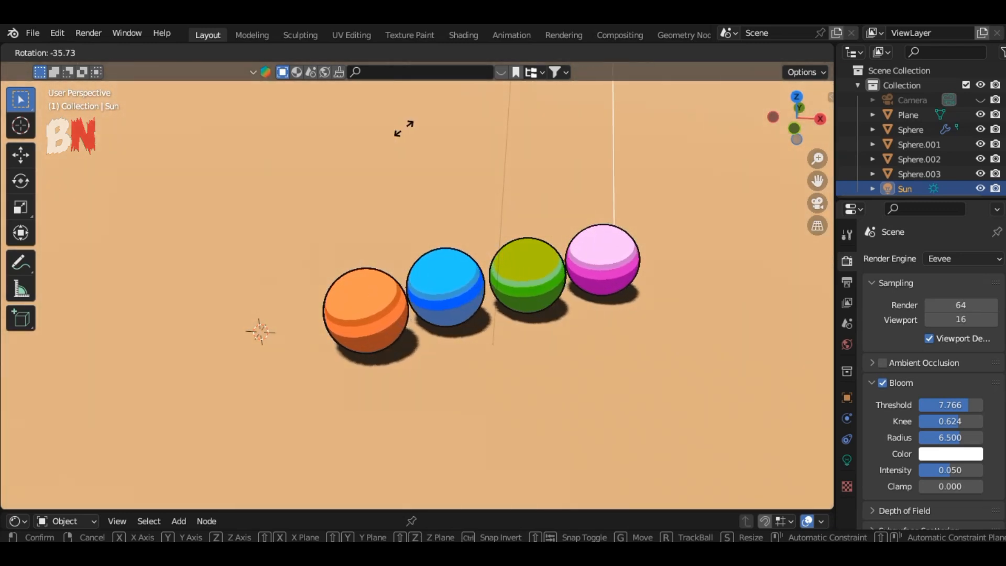
Orbit and zoom around the finished toon-shaded spheres to examine the result.
{"action": "left_click", "coordinate": [809, 153]}
{"action": "left_click_drag", "start_coordinate": [802, 129], "coordinate": [982, 126]}
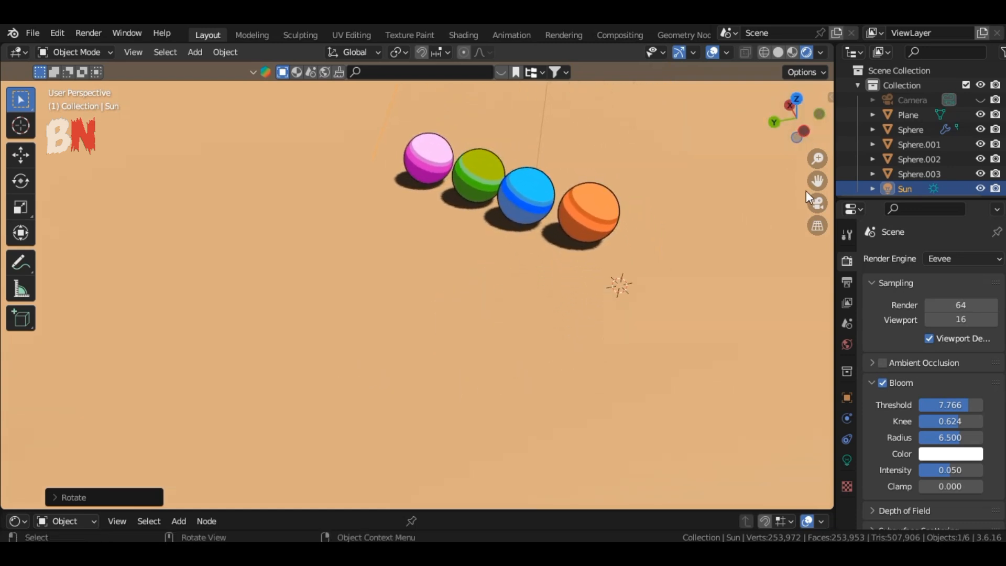
{"action": "left_click_drag", "start_coordinate": [813, 183], "coordinate": [795, 256]}
{"action": "left_click_drag", "start_coordinate": [810, 132], "coordinate": [847, 133]}
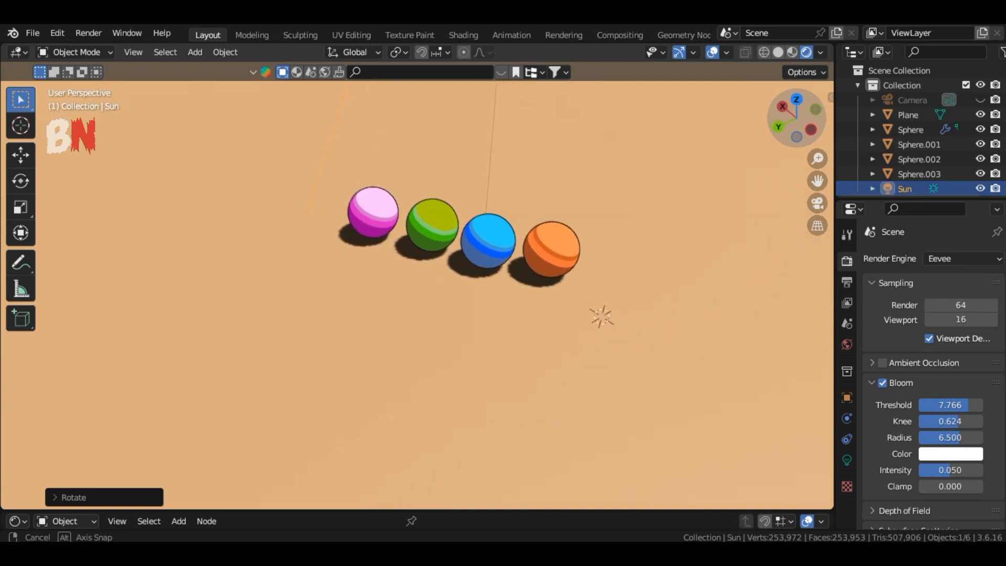
{"action": "scroll", "coordinate": [600, 226], "scroll_direction": "up", "scroll_amount": 4}
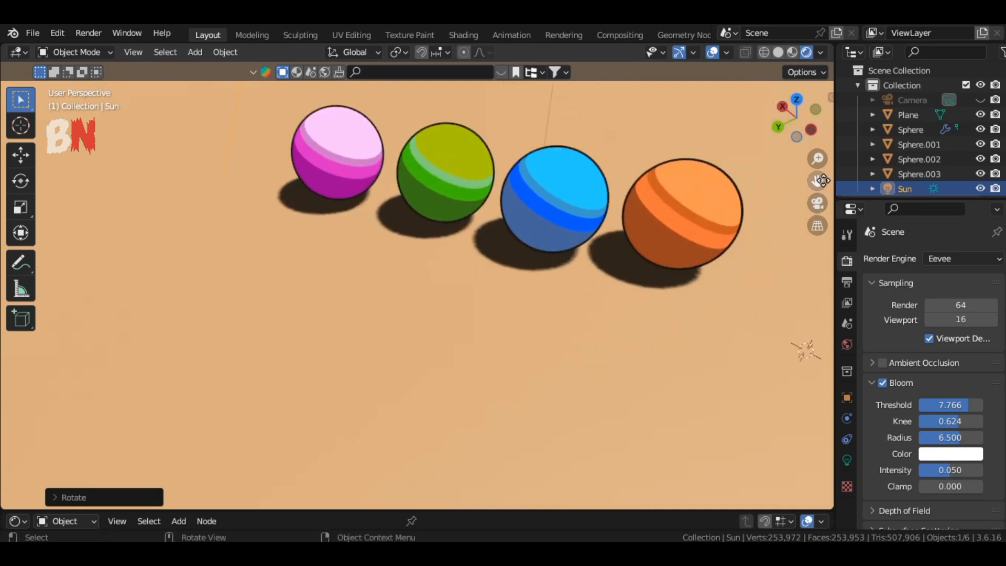
{"action": "left_click_drag", "start_coordinate": [823, 180], "coordinate": [783, 209]}
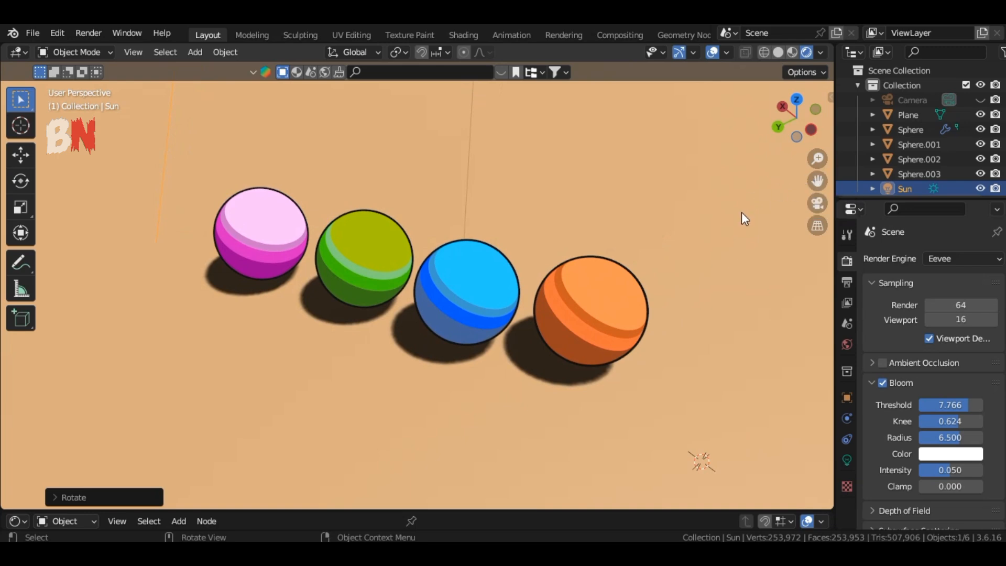
Add a plane and scale it up about 3 times.
{"action": "key", "text": "shift+a"}
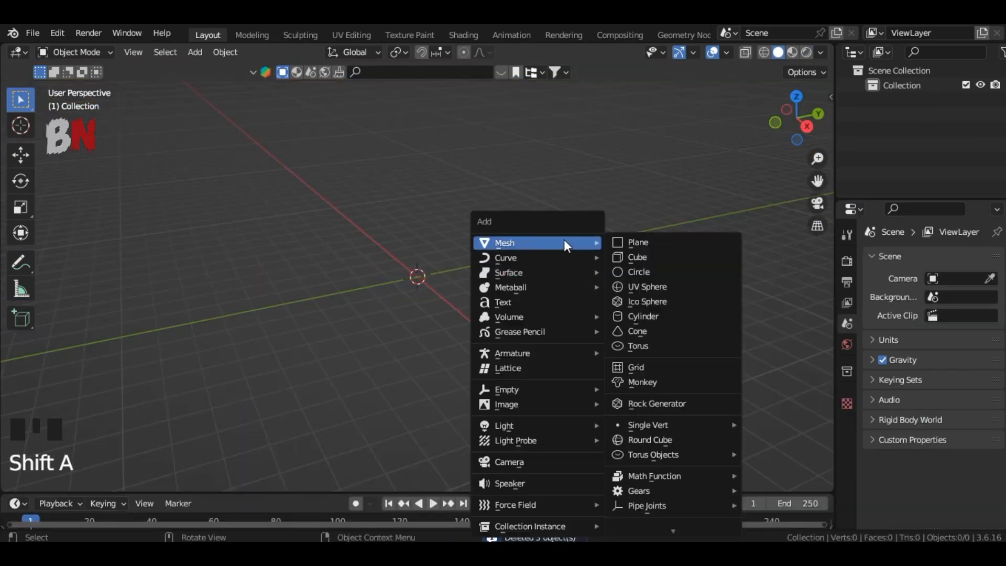
{"action": "left_click", "coordinate": [635, 240]}
{"action": "scroll", "coordinate": [561, 276], "scroll_direction": "up", "scroll_amount": 8}
{"action": "key", "text": "s"}
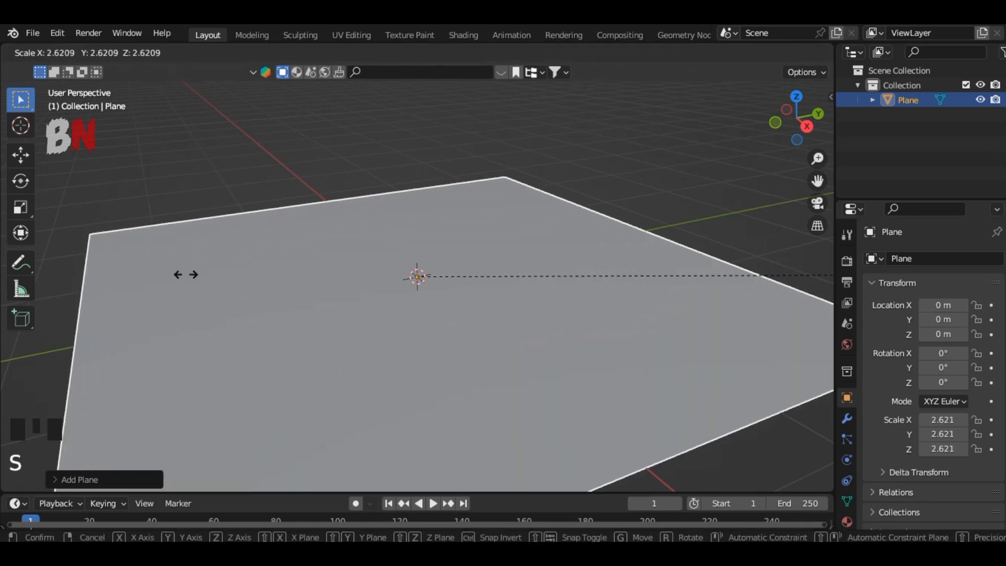
{"action": "left_click", "coordinate": [272, 275]}
{"action": "scroll", "coordinate": [618, 343], "scroll_direction": "down", "scroll_amount": 3}
Add a UV sphere, raise it along Z about 0.84 m to sit on the plane, and shade it smooth.
{"action": "key", "text": "shift+a"}
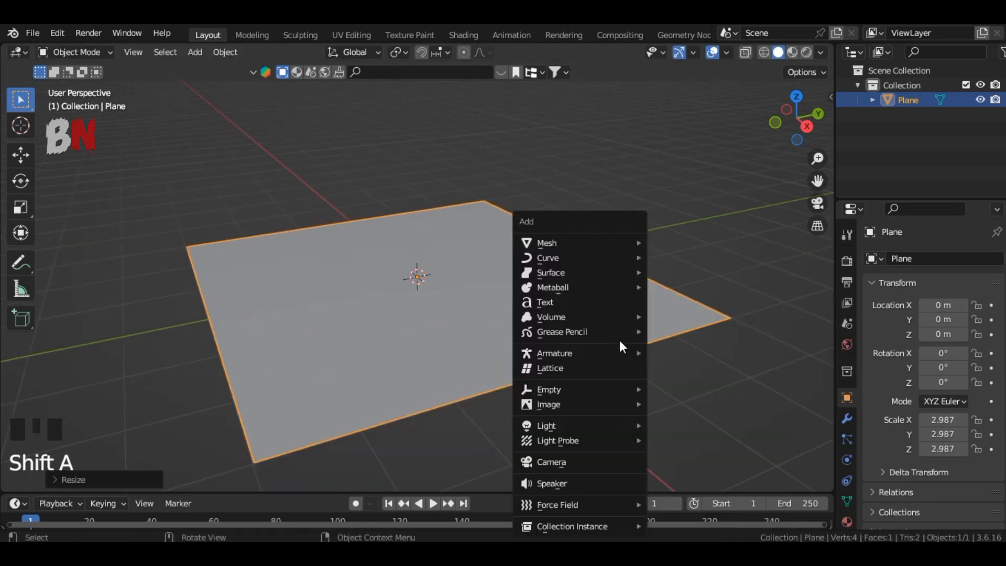
{"action": "mouse_move", "coordinate": [572, 241]}
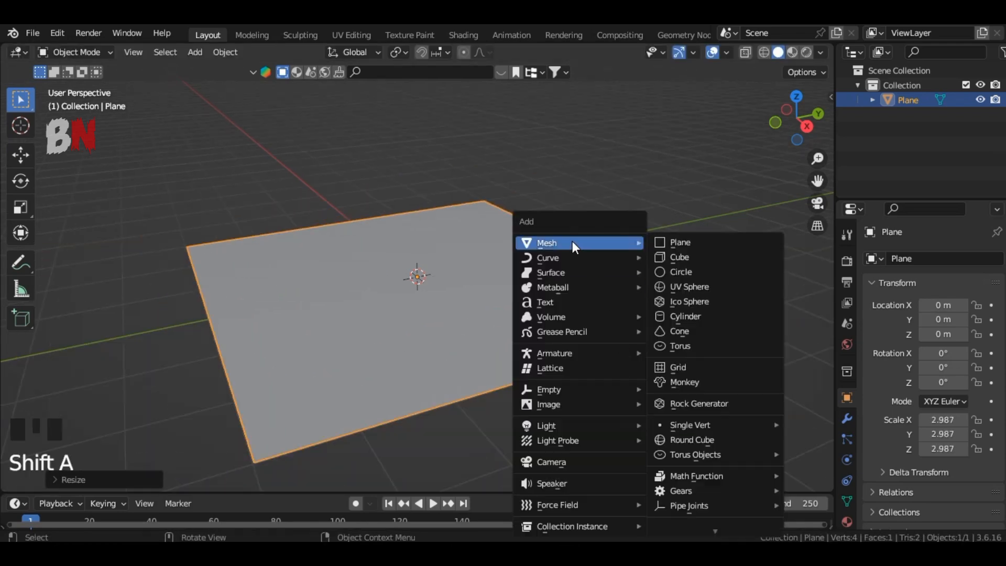
{"action": "left_click", "coordinate": [725, 288]}
{"action": "key", "text": "g"}
{"action": "key", "text": "z"}
{"action": "left_click", "coordinate": [680, 308]}
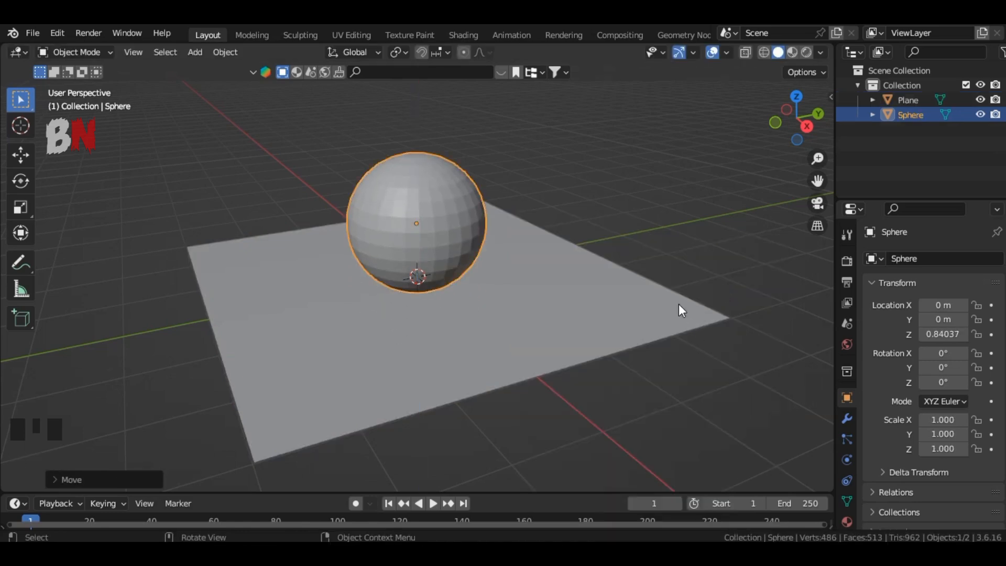
{"action": "right_click", "coordinate": [417, 208]}
{"action": "left_click", "coordinate": [410, 224]}
Select the plane and scale it up a little further.
{"action": "left_click", "coordinate": [611, 285]}
{"action": "key", "text": "s"}
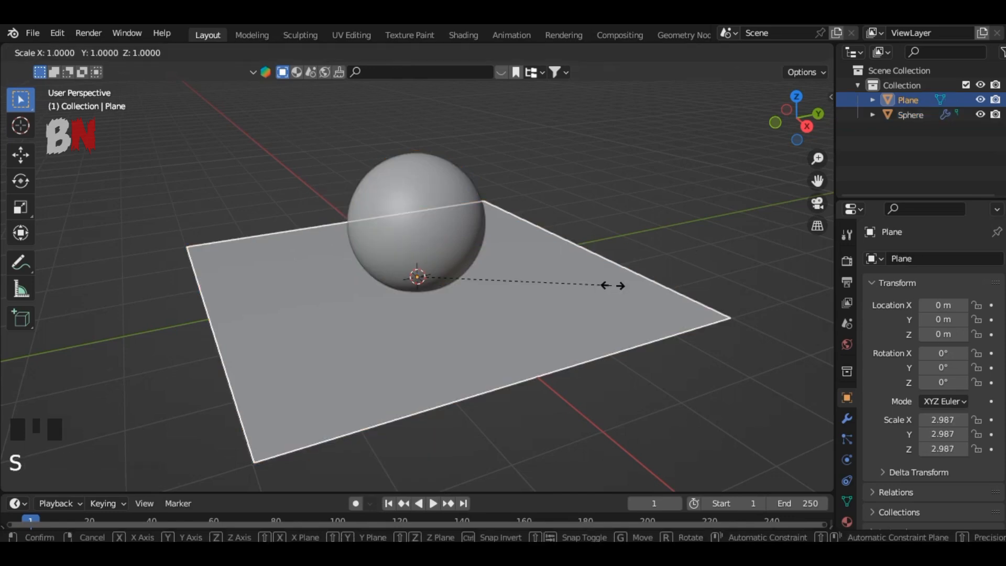
{"action": "left_click", "coordinate": [747, 281]}
Select the sphere, open a Shader Editor below the viewport, and create a new material for it.
{"action": "left_click", "coordinate": [388, 213]}
{"action": "left_click_drag", "start_coordinate": [524, 491], "coordinate": [524, 313]}
{"action": "left_click", "coordinate": [18, 322]}
{"action": "left_click", "coordinate": [111, 460]}
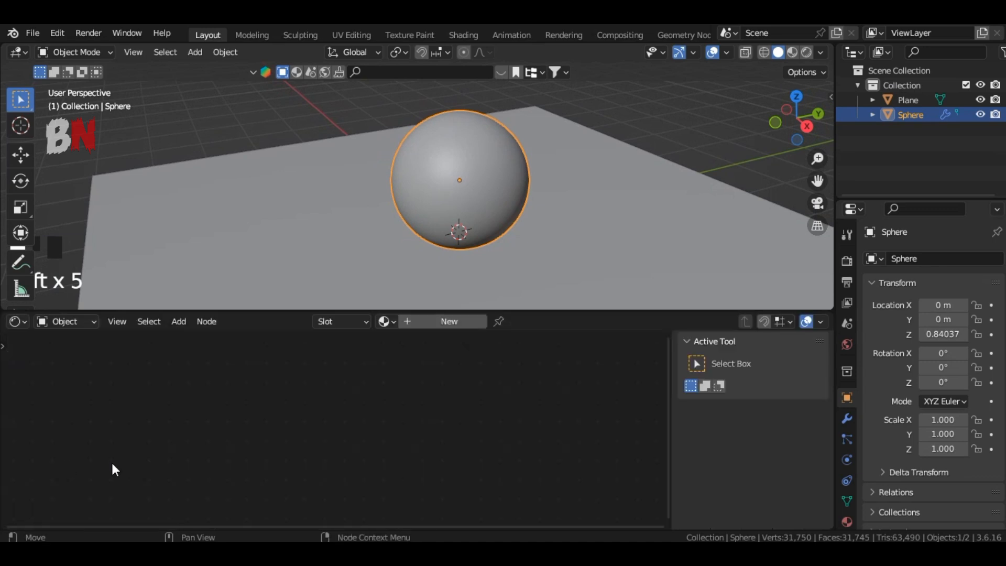
{"action": "left_click", "coordinate": [455, 321]}
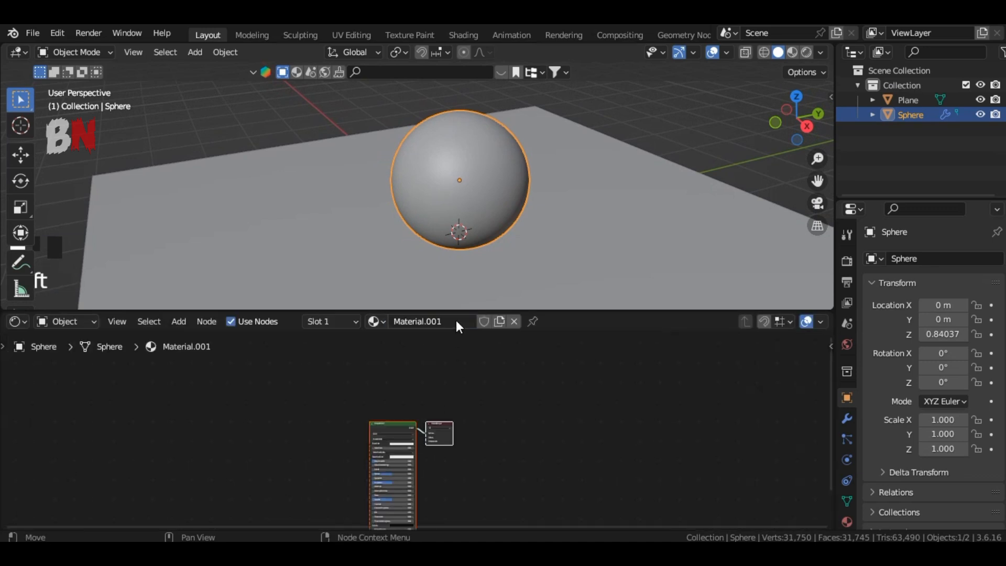
Switch the viewport to Material Preview and delete the default Principled BSDF node.
{"action": "left_click", "coordinate": [793, 52]}
{"action": "scroll", "coordinate": [473, 452], "scroll_direction": "up", "scroll_amount": 3}
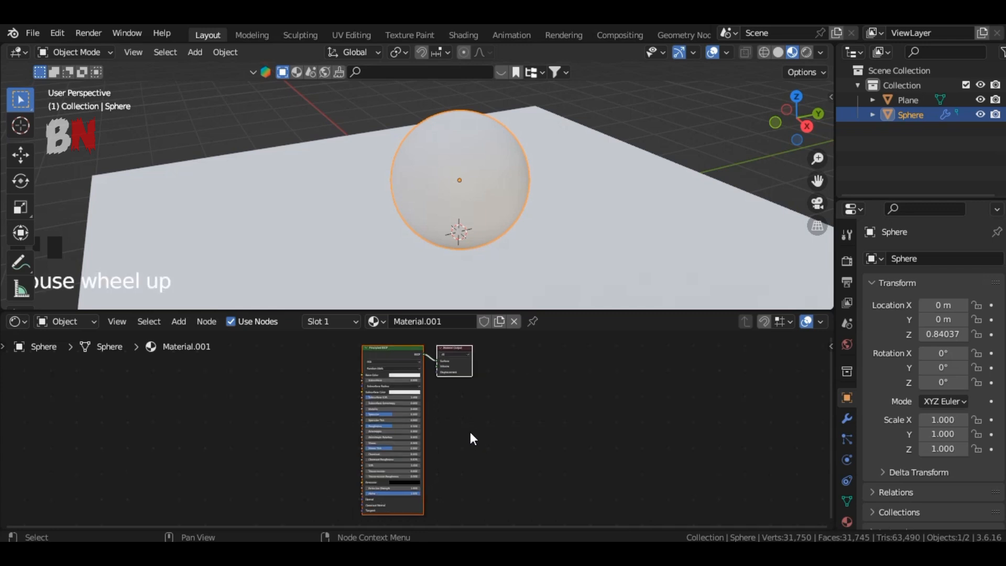
{"action": "scroll", "coordinate": [471, 432], "scroll_direction": "up", "scroll_amount": 7}
{"action": "middle_click_drag", "start_coordinate": [456, 427], "coordinate": [492, 499]}
{"action": "scroll", "coordinate": [514, 489], "scroll_direction": "up", "scroll_amount": 3}
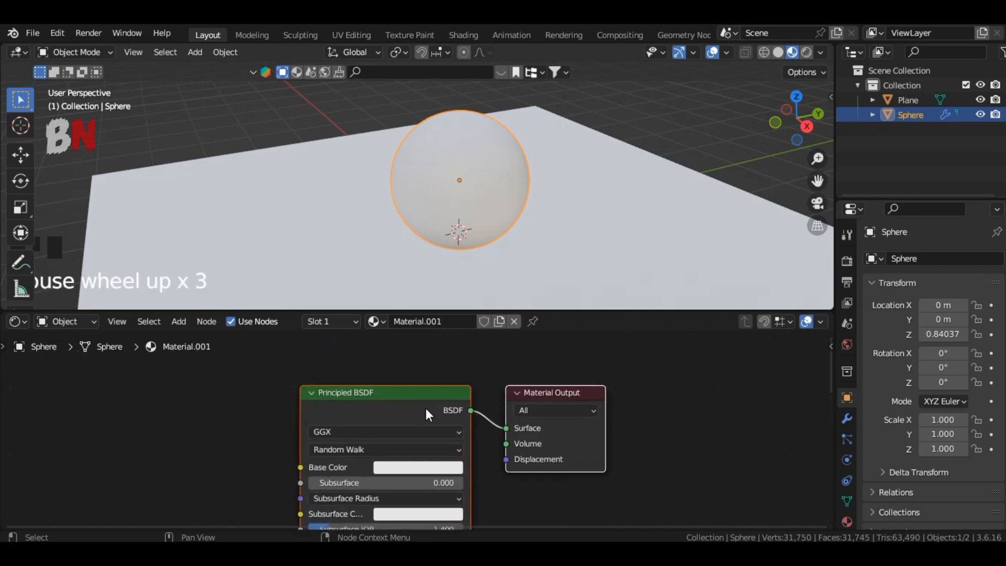
{"action": "key", "text": "Delete"}
Add a Diffuse BSDF node to the material by searching for it.
{"action": "key", "text": "shift+a"}
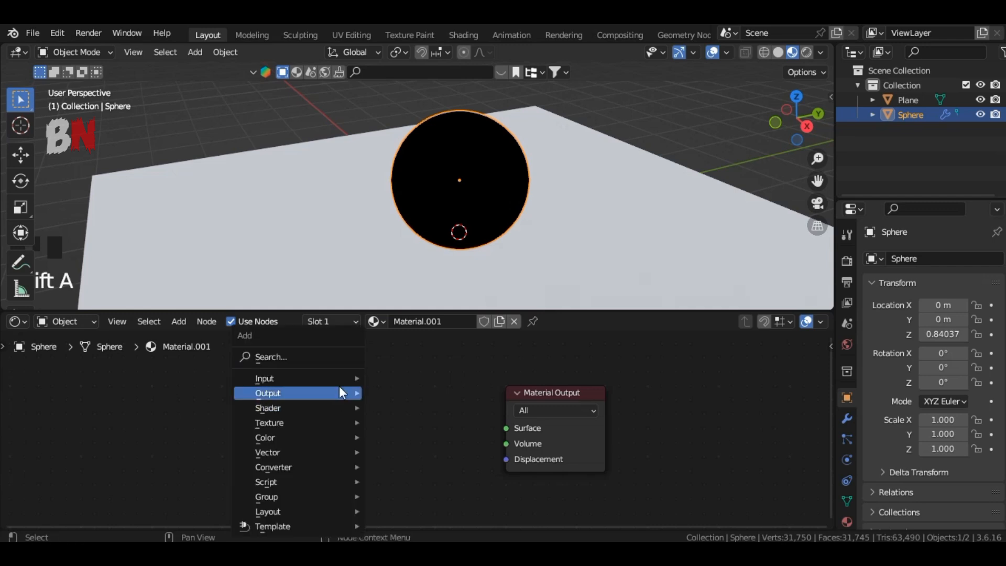
{"action": "left_click", "coordinate": [326, 359]}
{"action": "type", "text": "di"}
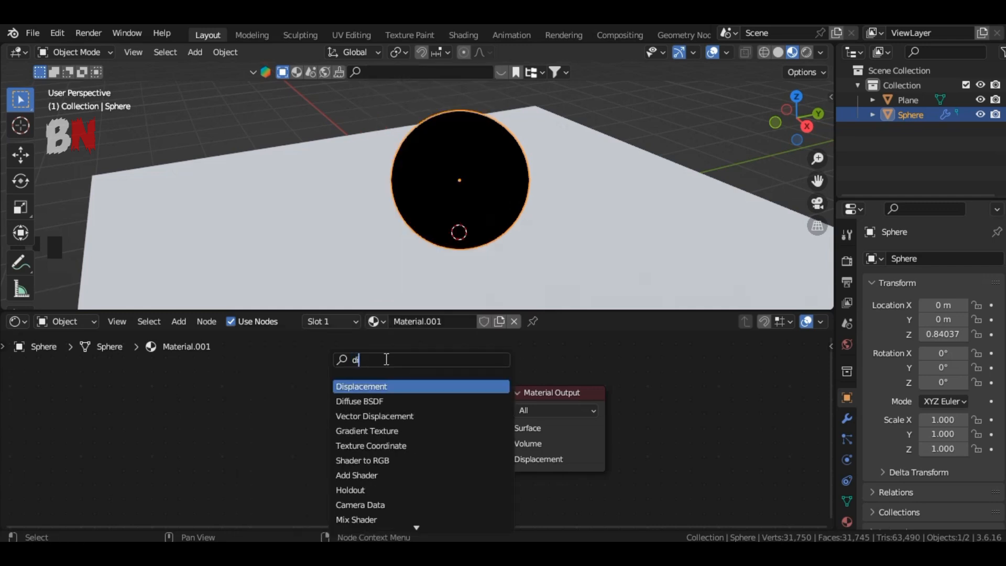
{"action": "type", "text": "f"}
{"action": "left_click", "coordinate": [385, 387]}
{"action": "left_click", "coordinate": [141, 425]}
Add a Shader to RGB node next to the Diffuse BSDF.
{"action": "key", "text": "shift+a"}
{"action": "left_click", "coordinate": [316, 360]}
{"action": "type", "text": "sha"}
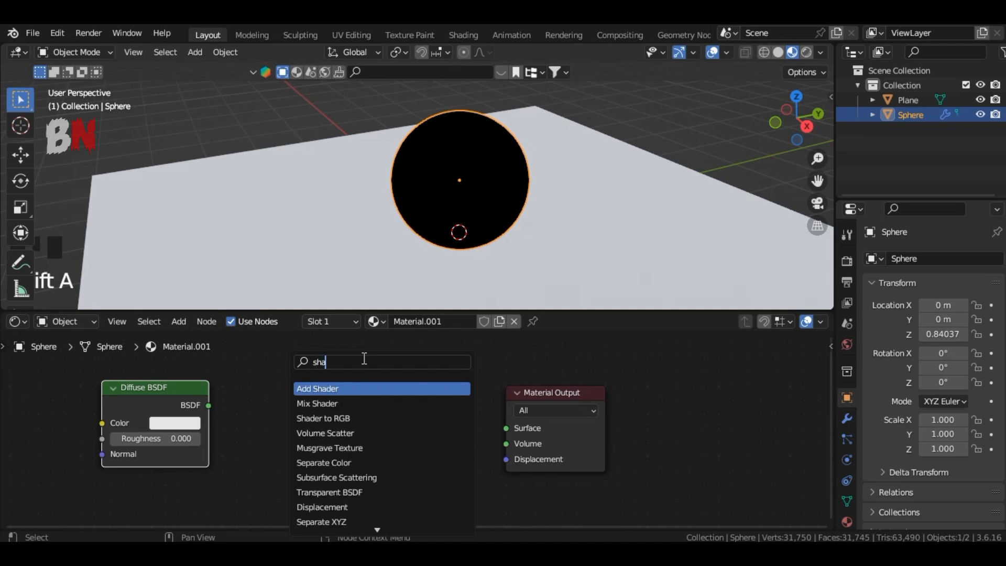
{"action": "left_click", "coordinate": [324, 419]}
{"action": "left_click", "coordinate": [308, 444]}
Add a Color Ramp node after the Shader to RGB node.
{"action": "key", "text": "shift+a"}
{"action": "left_click", "coordinate": [456, 356]}
{"action": "type", "text": "col"}
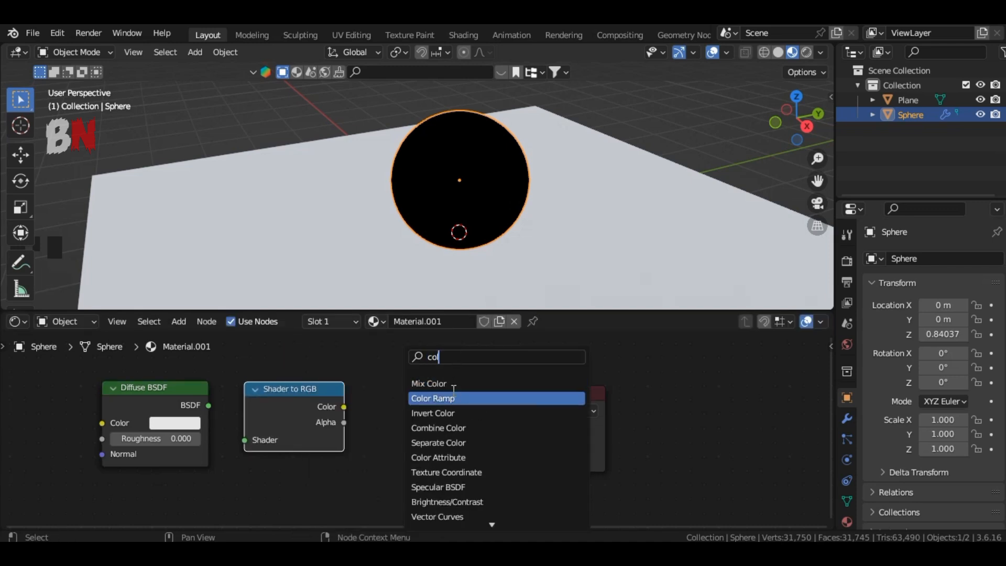
{"action": "left_click", "coordinate": [454, 392]}
{"action": "left_click", "coordinate": [411, 414]}
Move the Material Output aside and wire Diffuse BSDF to Shader to RGB, its Color to the ramp's Fac, and ramp Color to Surface.
{"action": "left_click_drag", "start_coordinate": [556, 388], "coordinate": [645, 388]}
{"action": "left_click_drag", "start_coordinate": [208, 405], "coordinate": [245, 440]}
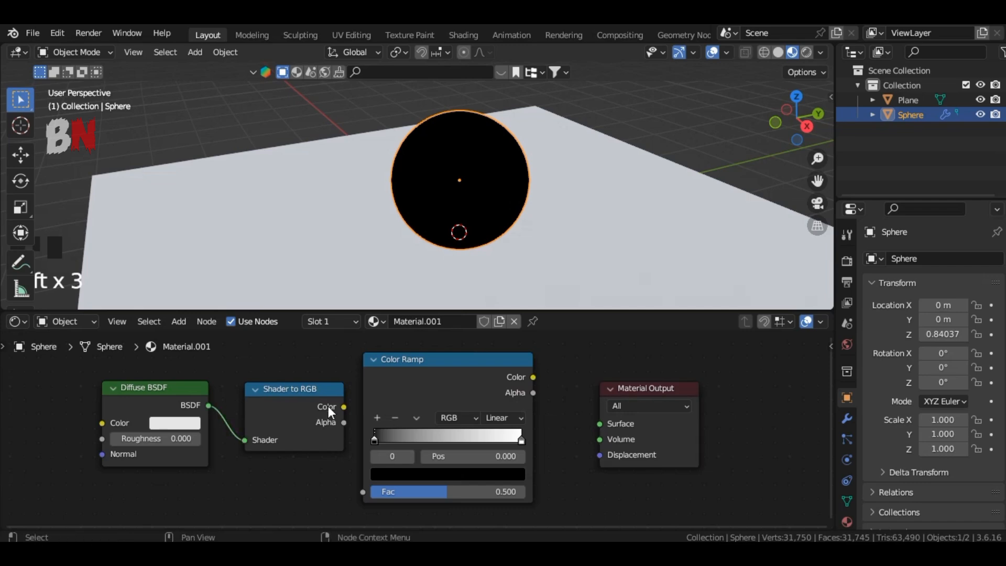
{"action": "left_click_drag", "start_coordinate": [343, 406], "coordinate": [362, 491]}
{"action": "left_click_drag", "start_coordinate": [533, 377], "coordinate": [583, 408]}
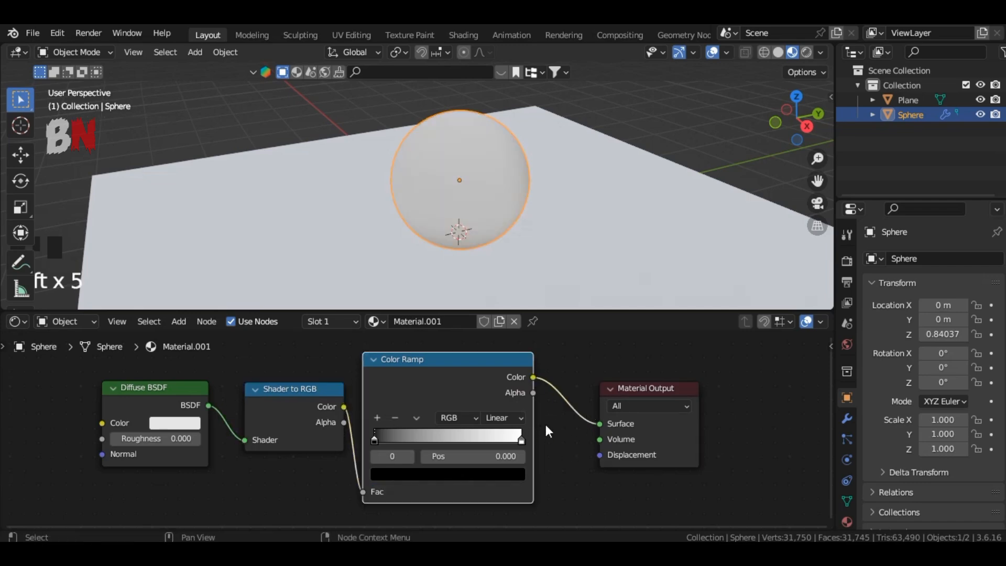
Set the Color Ramp interpolation to Constant and place the white stop at position 0.5.
{"action": "left_click", "coordinate": [504, 418]}
{"action": "left_click", "coordinate": [529, 489]}
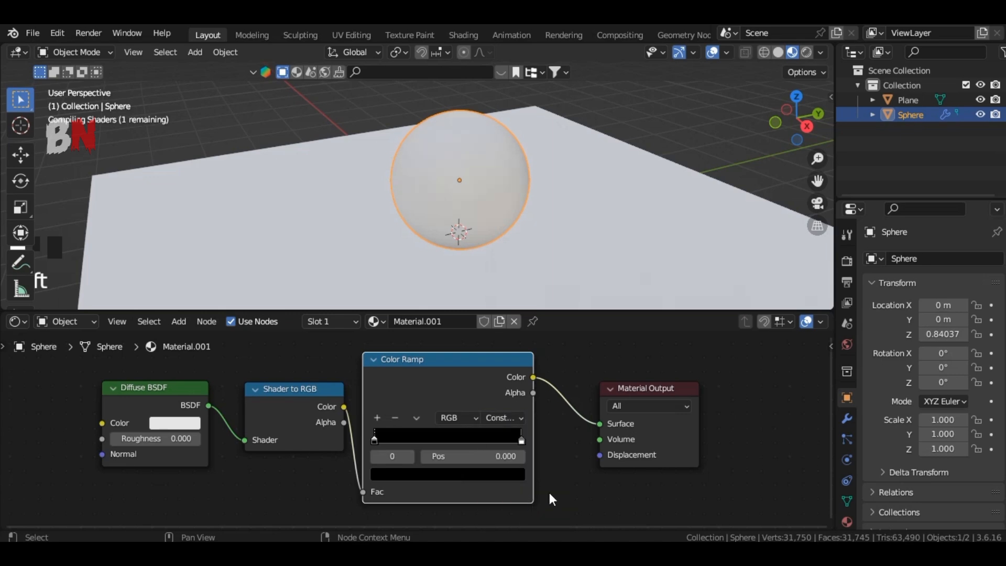
{"action": "left_click_drag", "start_coordinate": [522, 441], "coordinate": [465, 442]}
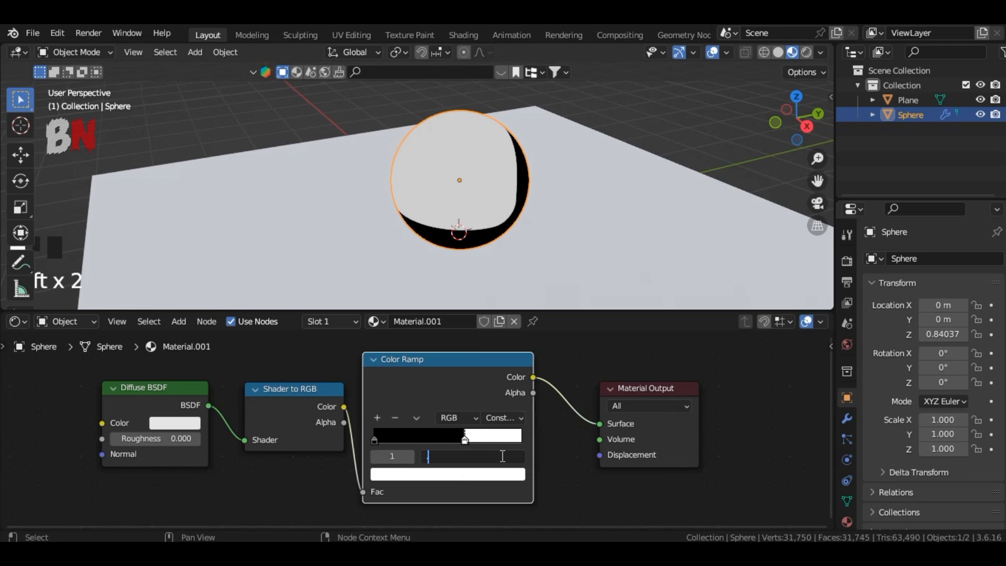
{"action": "left_click", "coordinate": [502, 456]}
{"action": "type", "text": ".5"}
{"action": "key", "text": "Return"}
Switch the viewport to rendered shading and add a Sun light.
{"action": "middle_click_drag", "start_coordinate": [587, 225], "coordinate": [634, 224]}
{"action": "left_click", "coordinate": [806, 52]}
{"action": "key", "text": "shift+a"}
{"action": "mouse_move", "coordinate": [566, 390]}
{"action": "left_click", "coordinate": [642, 405]}
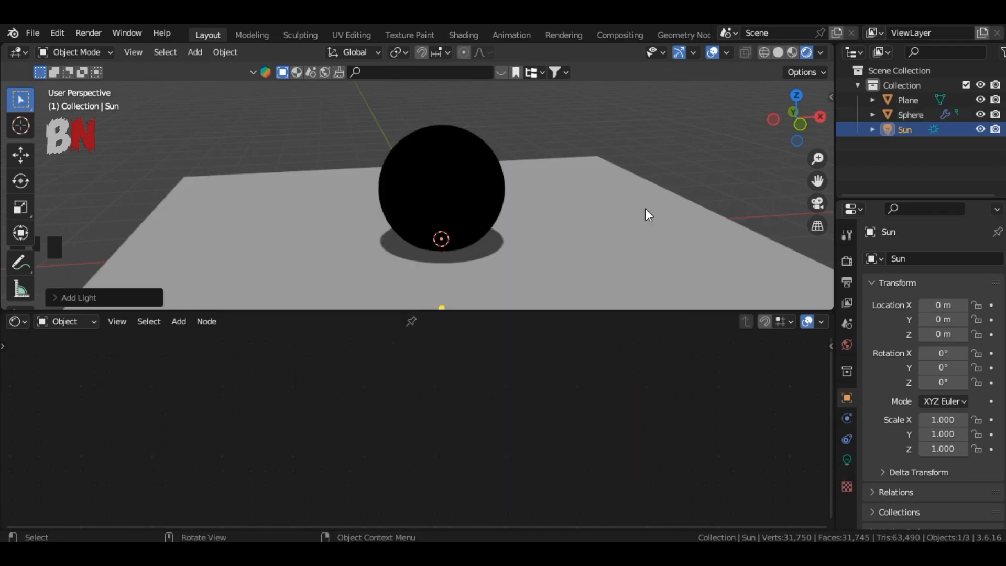
Raise the sun about 5.5 m along the Z axis.
{"action": "scroll", "coordinate": [639, 210], "scroll_direction": "down", "scroll_amount": 3}
{"action": "key", "text": "g"}
{"action": "key", "text": "z"}
{"action": "left_click", "coordinate": [645, 238]}
Rotate the sun so it points toward the sphere.
{"action": "middle_click_drag", "start_coordinate": [645, 230], "coordinate": [606, 306], "text": "shift"}
{"action": "middle_click_drag", "start_coordinate": [645, 199], "coordinate": [646, 176]}
{"action": "key", "text": "r"}
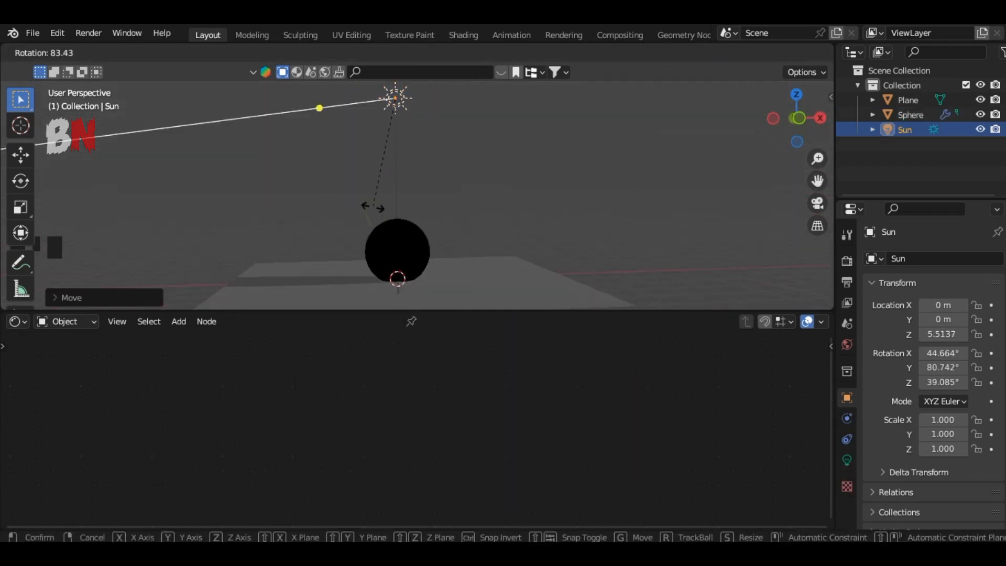
{"action": "left_click", "coordinate": [433, 223]}
Move the sun about 7.7 m along the X axis and rotate it back toward the sphere.
{"action": "key", "text": "g"}
{"action": "key", "text": "x"}
{"action": "left_click", "coordinate": [659, 197]}
{"action": "key", "text": "r"}
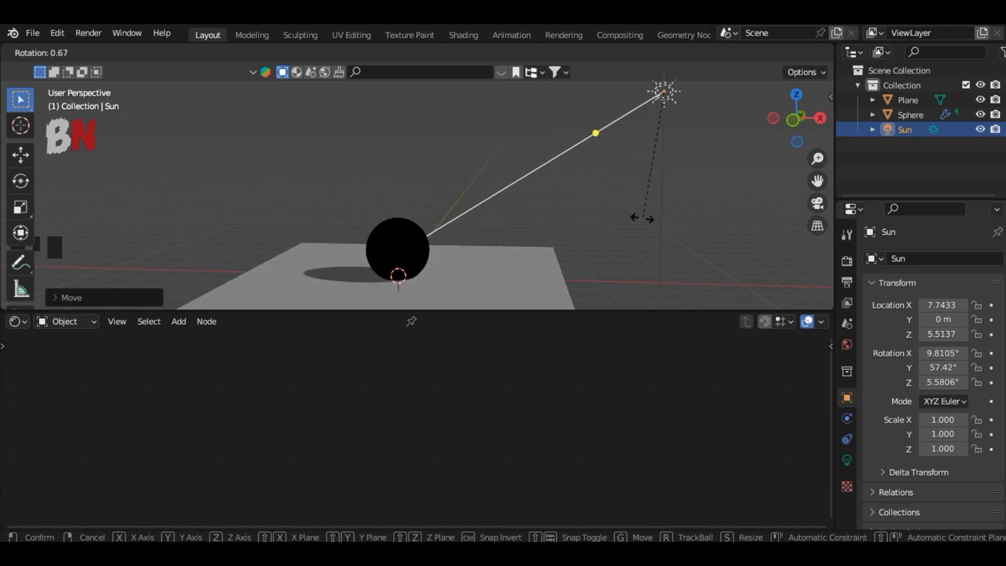
{"action": "left_click", "coordinate": [645, 217]}
Set the sun's light strength to 5.
{"action": "left_click", "coordinate": [847, 460]}
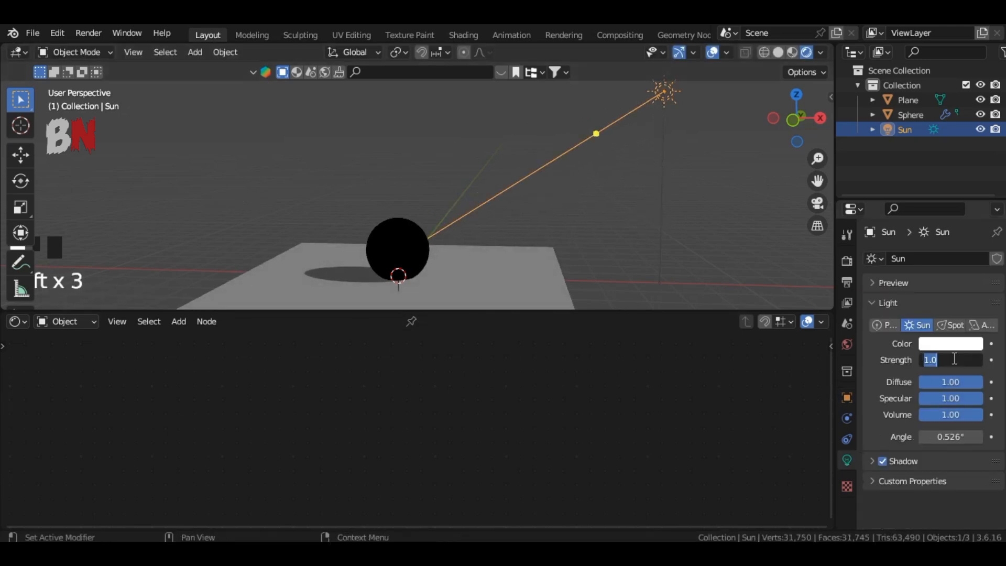
{"action": "key", "text": "Return"}
{"action": "scroll", "coordinate": [524, 241], "scroll_direction": "up", "scroll_amount": 2}
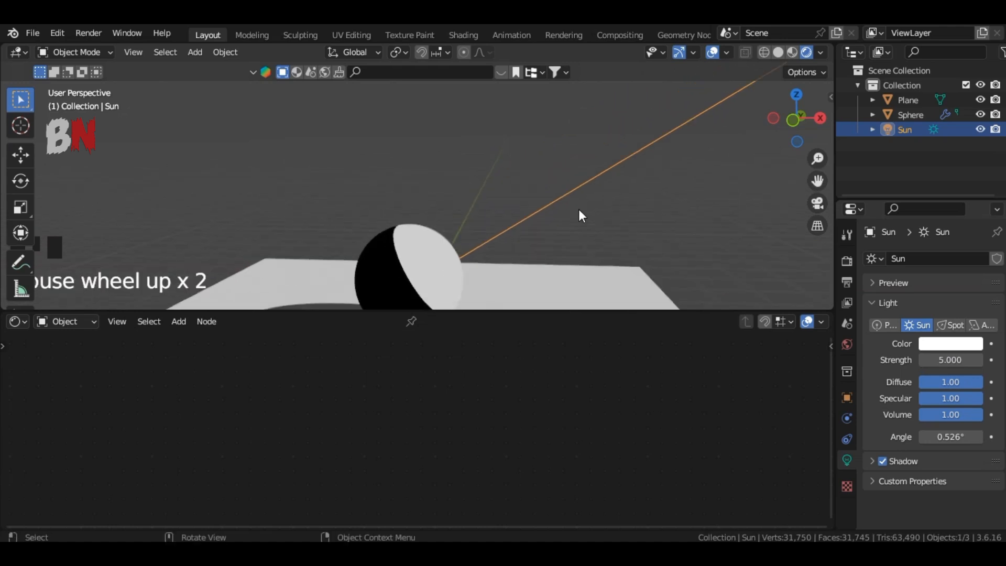
{"action": "scroll", "coordinate": [729, 167], "scroll_direction": "down", "scroll_amount": 2}
Rotate the sun several times to adjust the lighting direction on the sphere.
{"action": "key", "text": "r"}
{"action": "left_click", "coordinate": [715, 182]}
{"action": "left_click_drag", "start_coordinate": [796, 118], "coordinate": [747, 127]}
{"action": "left_click_drag", "start_coordinate": [818, 181], "coordinate": [757, 149]}
{"action": "scroll", "coordinate": [691, 209], "scroll_direction": "up", "scroll_amount": 3}
{"action": "key", "text": "r"}
{"action": "left_click", "coordinate": [572, 211]}
{"action": "scroll", "coordinate": [602, 202], "scroll_direction": "down", "scroll_amount": 6}
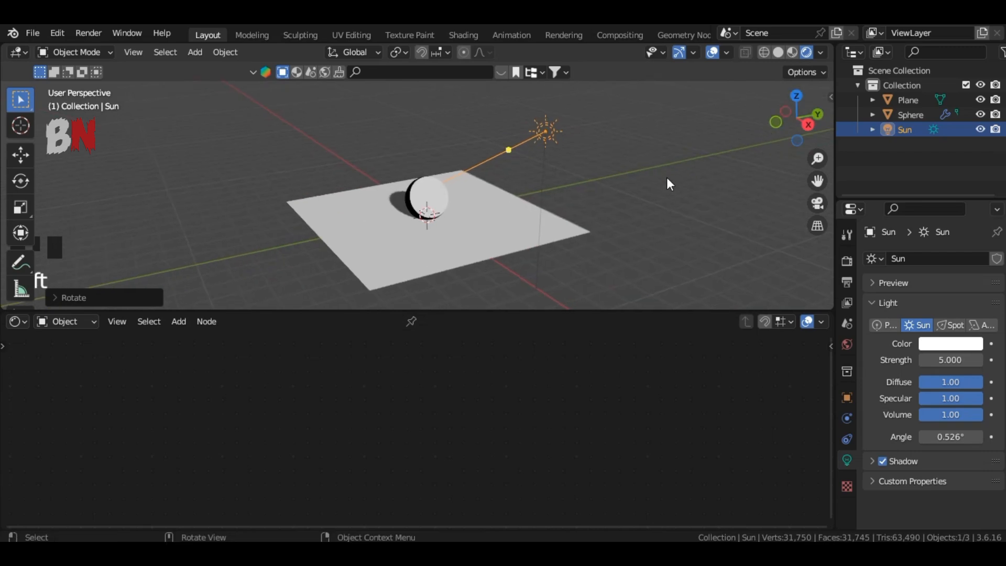
{"action": "key", "text": "r"}
{"action": "left_click", "coordinate": [650, 183]}
Move the sun along Z and rotate it again to reshape the lit area and shadow.
{"action": "scroll", "coordinate": [681, 199], "scroll_direction": "up", "scroll_amount": 7}
{"action": "scroll", "coordinate": [752, 209], "scroll_direction": "down", "scroll_amount": 5}
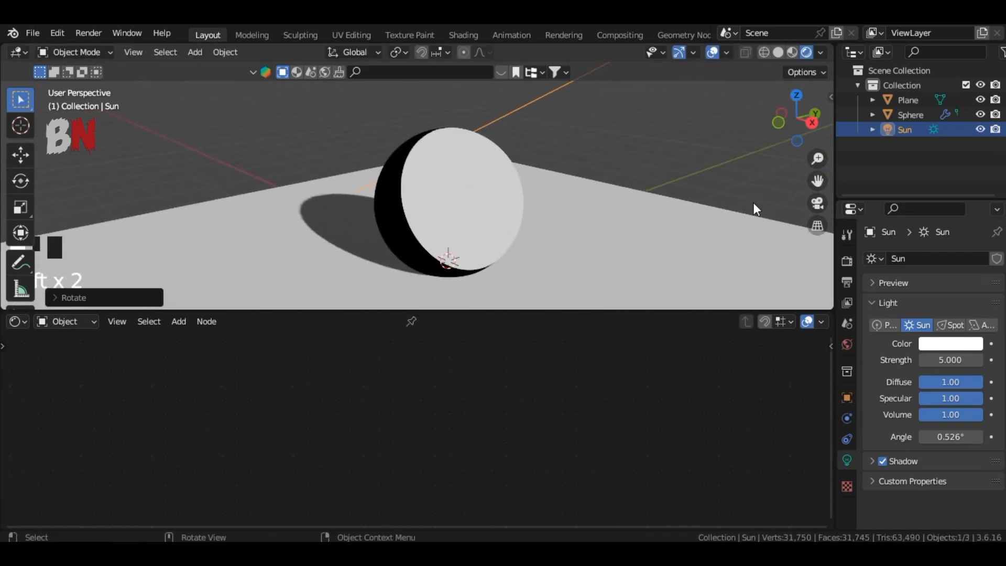
{"action": "left_click_drag", "start_coordinate": [818, 181], "coordinate": [843, 178]}
{"action": "mouse_move", "coordinate": [783, 125]}
{"action": "left_mouse_down"}
{"action": "mouse_move", "coordinate": [817, 126]}
{"action": "mouse_move", "coordinate": [762, 126]}
{"action": "mouse_move", "coordinate": [772, 130]}
{"action": "left_mouse_up"}
{"action": "key", "text": "g"}
{"action": "key", "text": "z"}
{"action": "left_click", "coordinate": [633, 132]}
{"action": "key", "text": "r"}
{"action": "left_click", "coordinate": [693, 170]}
Select the sphere and set the Color Ramp's white stop position to 0.25.
{"action": "scroll", "coordinate": [777, 195], "scroll_direction": "up", "scroll_amount": 4}
{"action": "left_click_drag", "start_coordinate": [818, 181], "coordinate": [760, 187]}
{"action": "left_click_drag", "start_coordinate": [787, 127], "coordinate": [796, 129]}
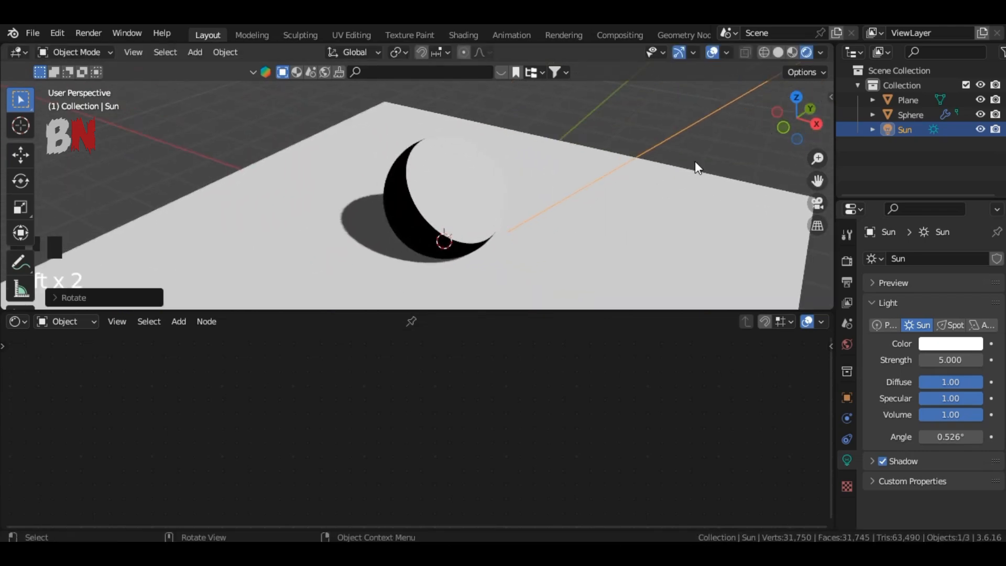
{"action": "left_click", "coordinate": [447, 197]}
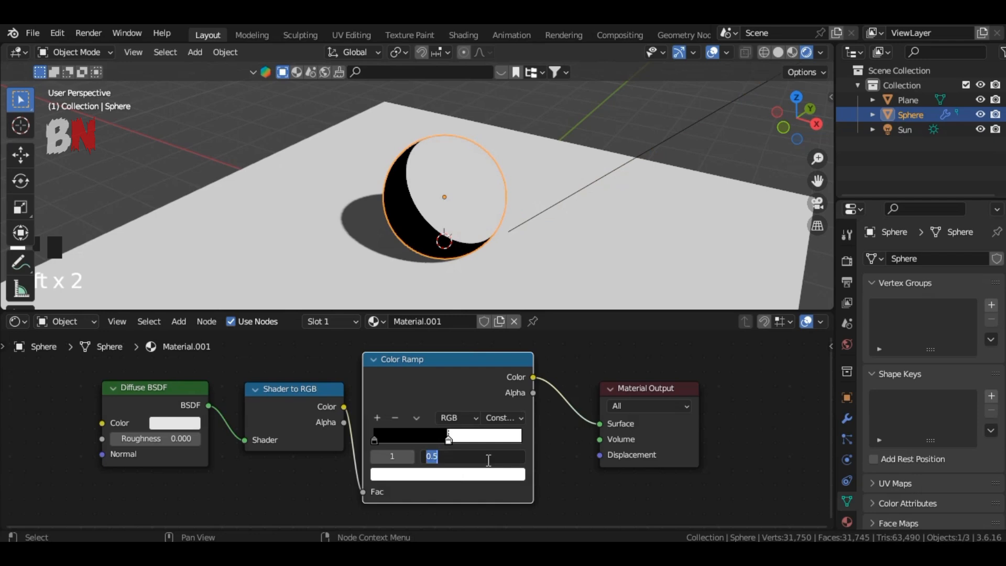
{"action": "left_click", "coordinate": [489, 461]}
{"action": "type", "text": ".25"}
{"action": "key", "text": "Return"}
Set the selected color stop's color to orange.
{"action": "left_click", "coordinate": [589, 481]}
{"action": "left_click", "coordinate": [488, 474]}
{"action": "left_click_drag", "start_coordinate": [434, 350], "coordinate": [428, 356]}
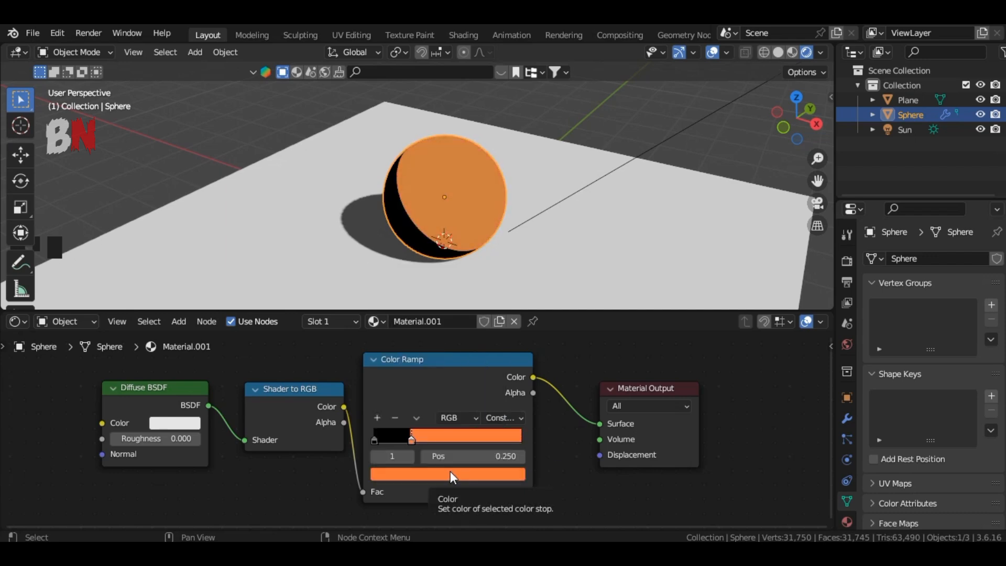
Select the first color stop, paste the orange color into it, and set its HSV value to 1.0/3.
{"action": "left_click", "coordinate": [374, 439]}
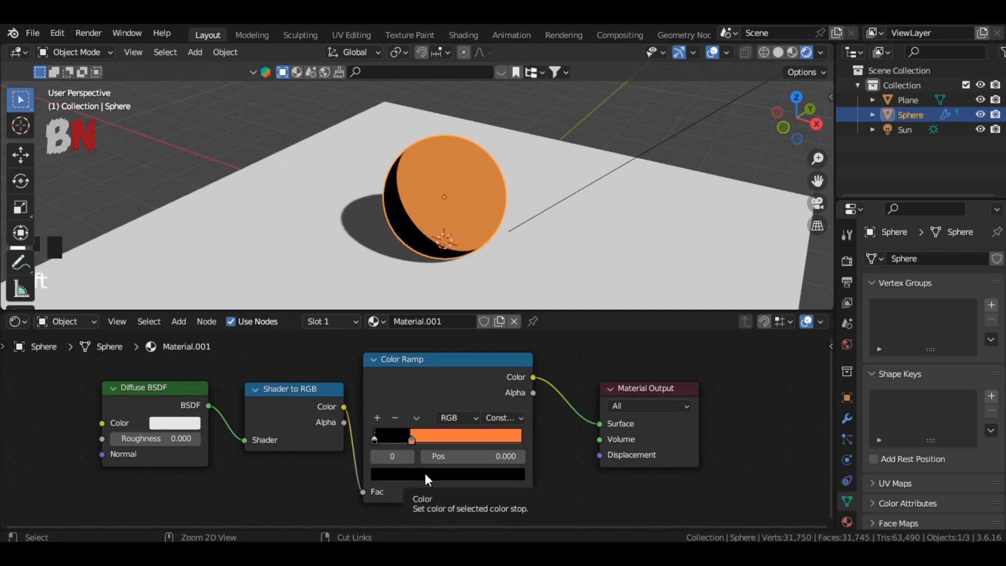
{"action": "key", "text": "ctrl+v"}
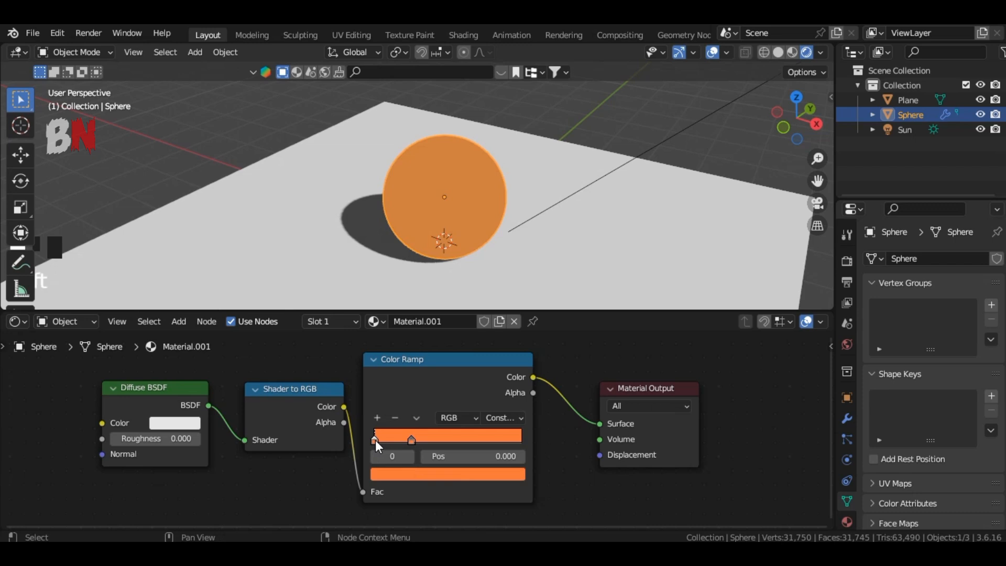
{"action": "left_click", "coordinate": [401, 473]}
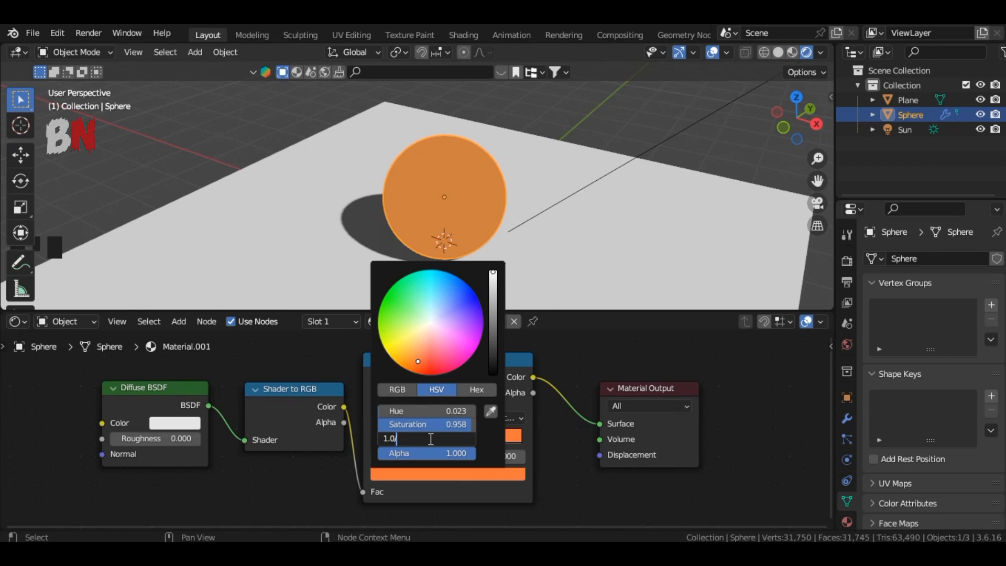
{"action": "left_click", "coordinate": [431, 440]}
{"action": "type", "text": "1.0/3"}
{"action": "key", "text": "Return"}
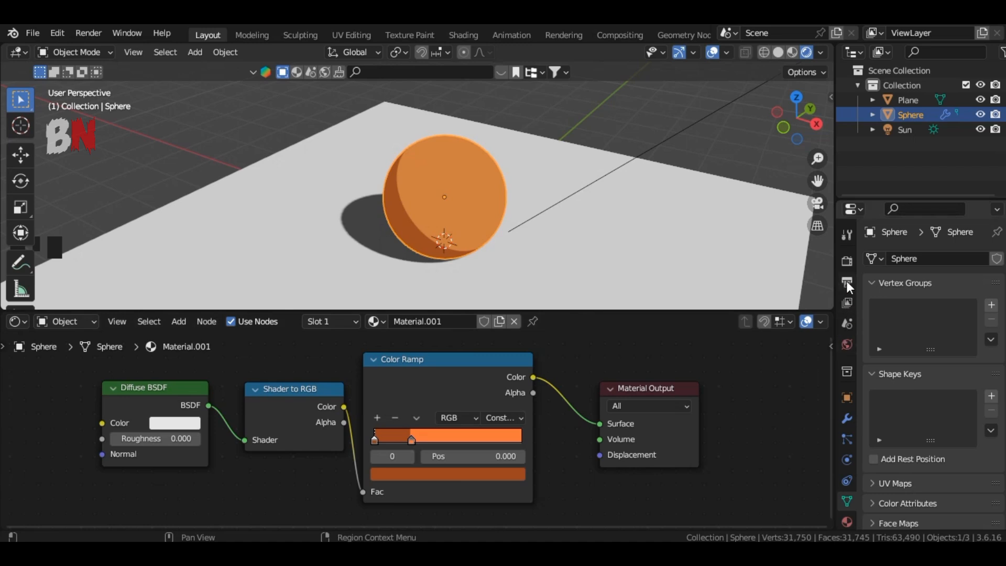
Set the scene's Color Management view transform to Standard.
{"action": "left_click", "coordinate": [847, 259]}
{"action": "scroll", "coordinate": [905, 446], "scroll_direction": "down", "scroll_amount": 5}
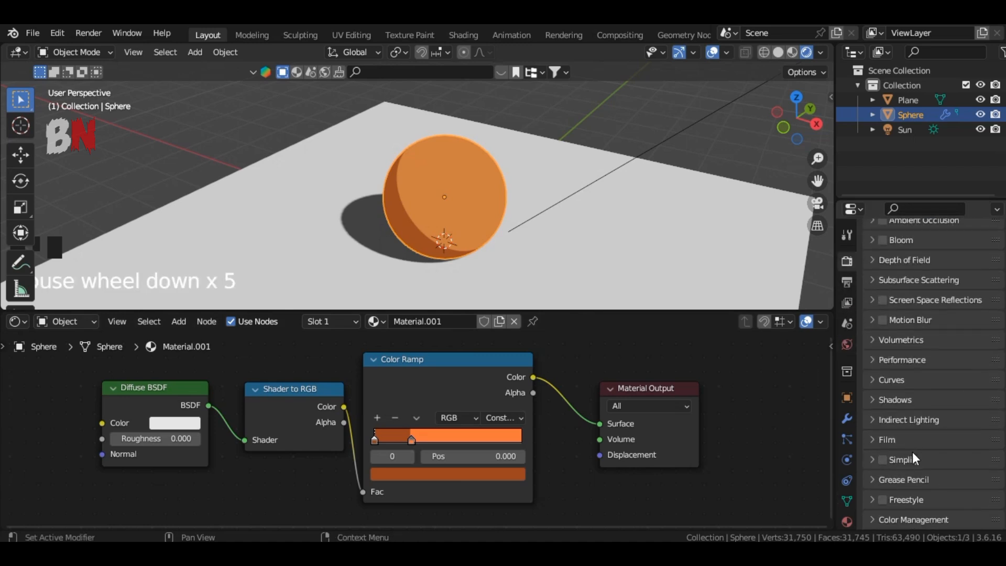
{"action": "left_click", "coordinate": [886, 518]}
{"action": "scroll", "coordinate": [946, 460], "scroll_direction": "down", "scroll_amount": 4}
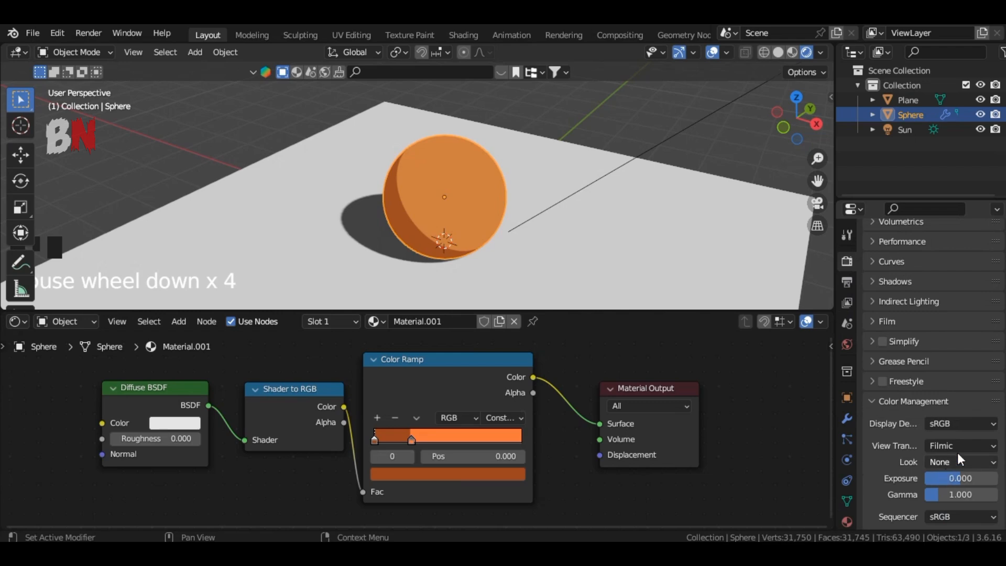
{"action": "left_click", "coordinate": [963, 446]}
{"action": "left_click", "coordinate": [943, 428]}
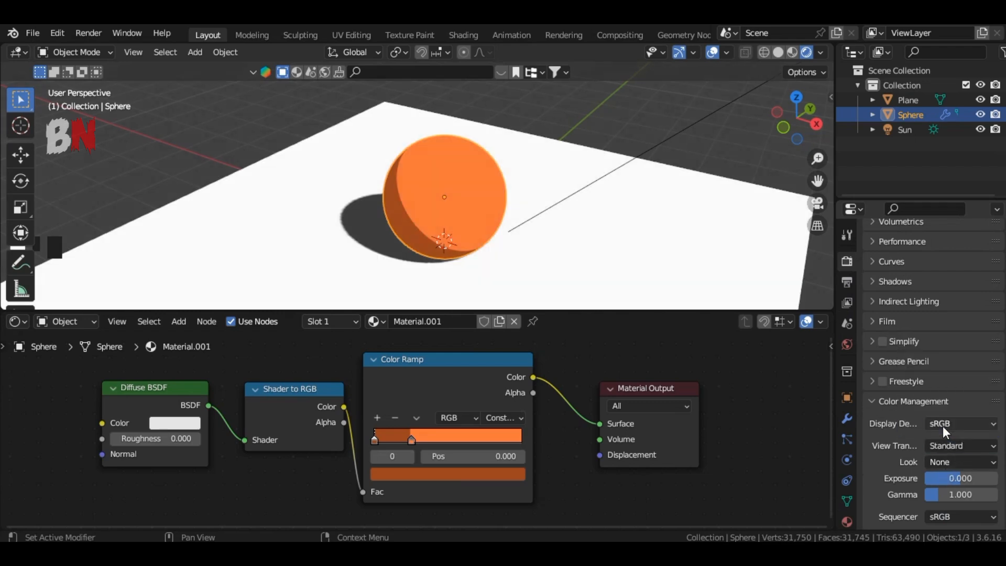
Select the plane and set its base color to orange (HSV 0.065, 0.855, 0.800).
{"action": "left_click", "coordinate": [638, 267]}
{"action": "left_click", "coordinate": [451, 418]}
{"action": "left_click_drag", "start_coordinate": [444, 266], "coordinate": [428, 292]}
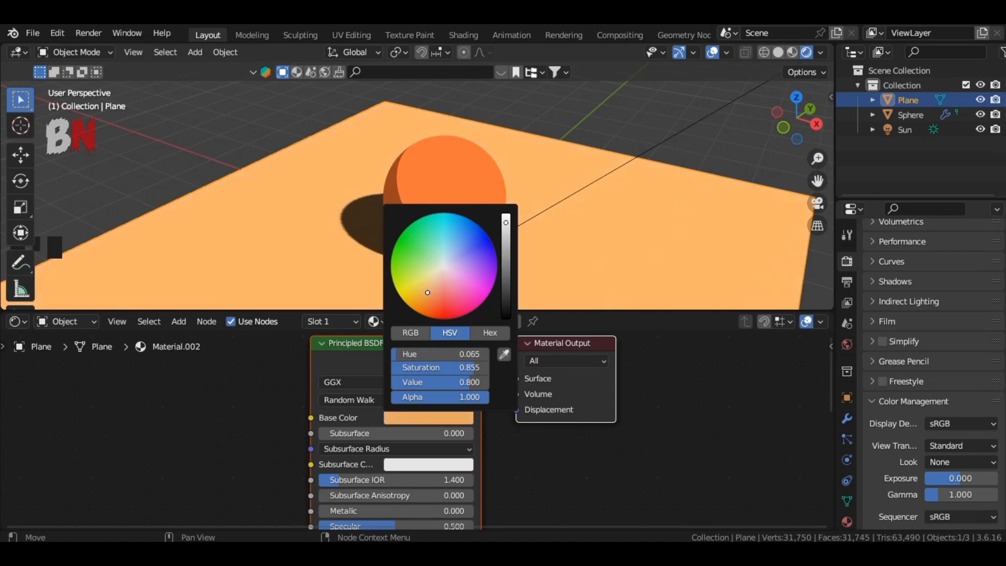
Scale the plane up by about 1.93.
{"action": "key", "text": "s"}
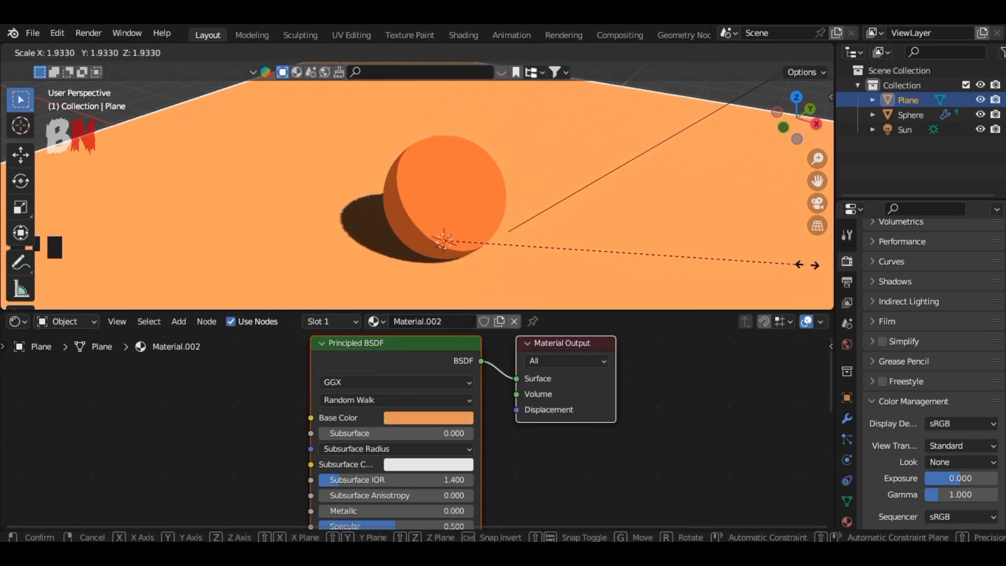
{"action": "left_click", "coordinate": [310, 256]}
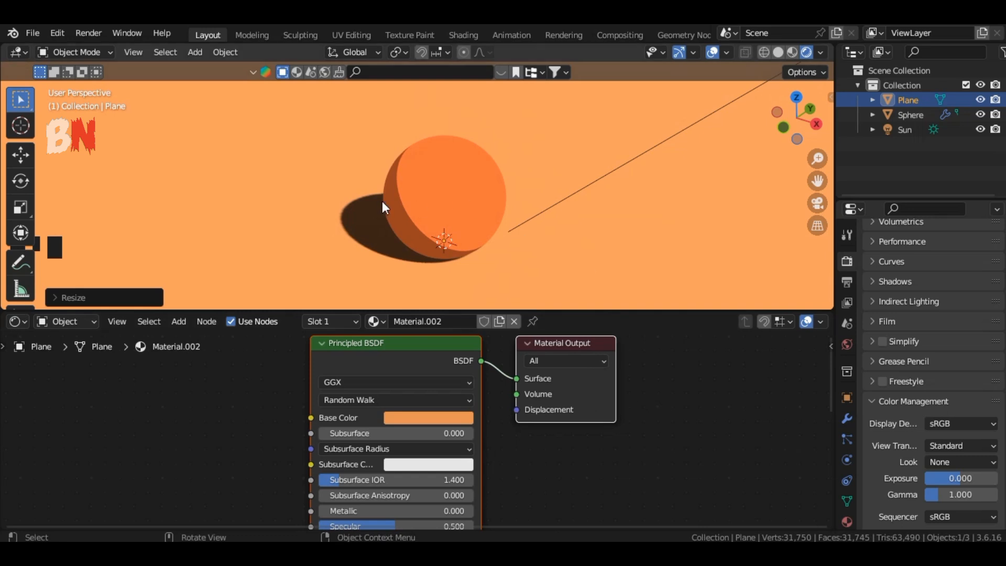
Select the sphere and add a second material slot with a new material named outline.
{"action": "left_click", "coordinate": [448, 198]}
{"action": "scroll", "coordinate": [849, 465], "scroll_direction": "down", "scroll_amount": 6}
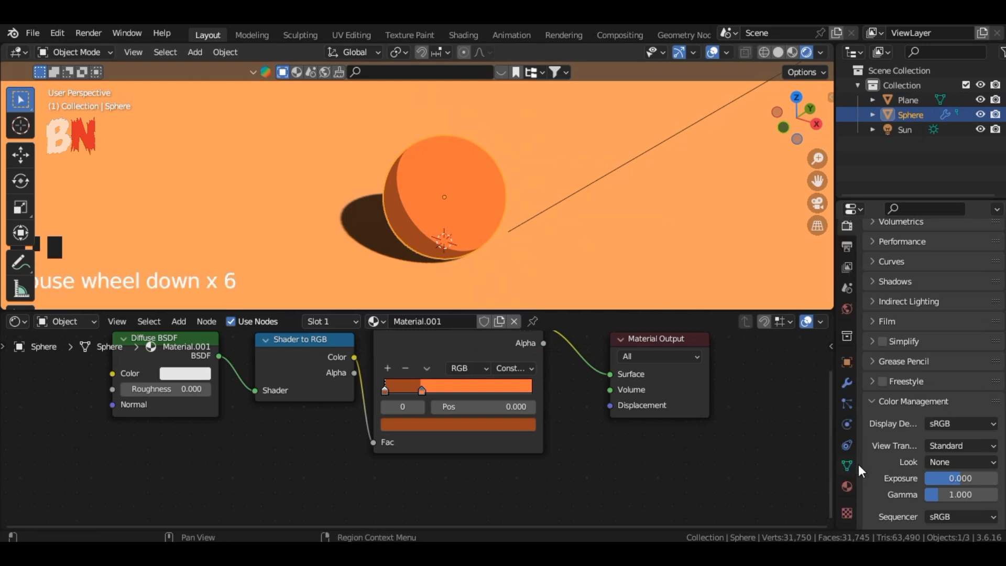
{"action": "left_click", "coordinate": [847, 487]}
{"action": "scroll", "coordinate": [962, 332], "scroll_direction": "up", "scroll_amount": 13}
{"action": "left_click", "coordinate": [997, 258]}
{"action": "left_click", "coordinate": [936, 351]}
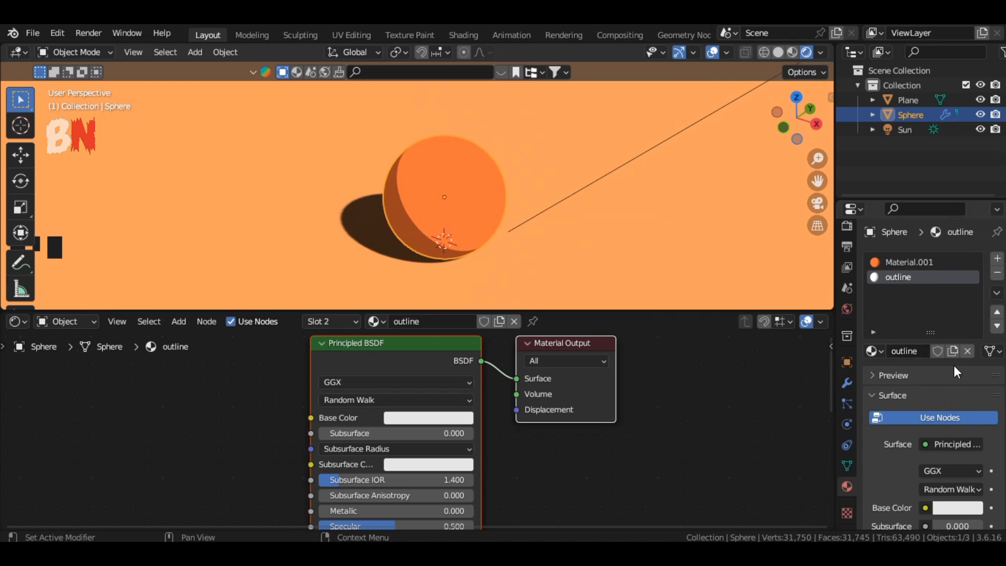
Make the outline material a black Emission shader and enable Backface Culling.
{"action": "scroll", "coordinate": [957, 372], "scroll_direction": "down", "scroll_amount": 5}
{"action": "left_click", "coordinate": [929, 355]}
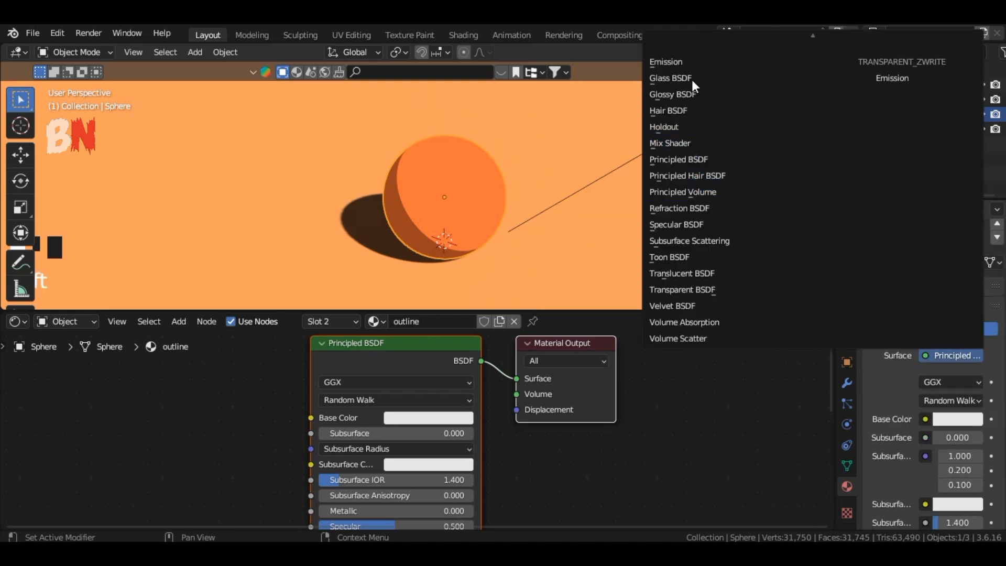
{"action": "left_click", "coordinate": [692, 62]}
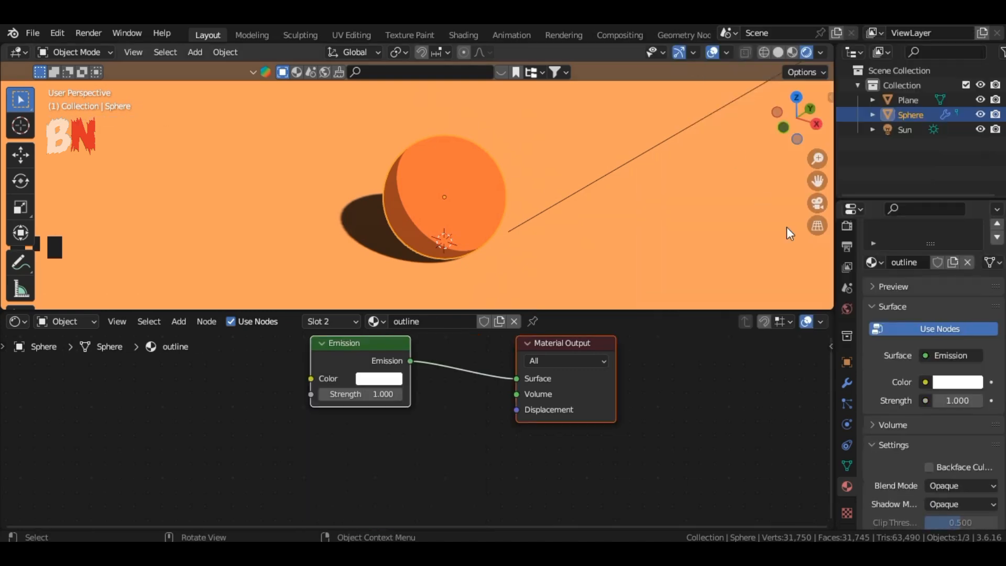
{"action": "left_click", "coordinate": [958, 382]}
{"action": "left_click_drag", "start_coordinate": [968, 229], "coordinate": [972, 263]}
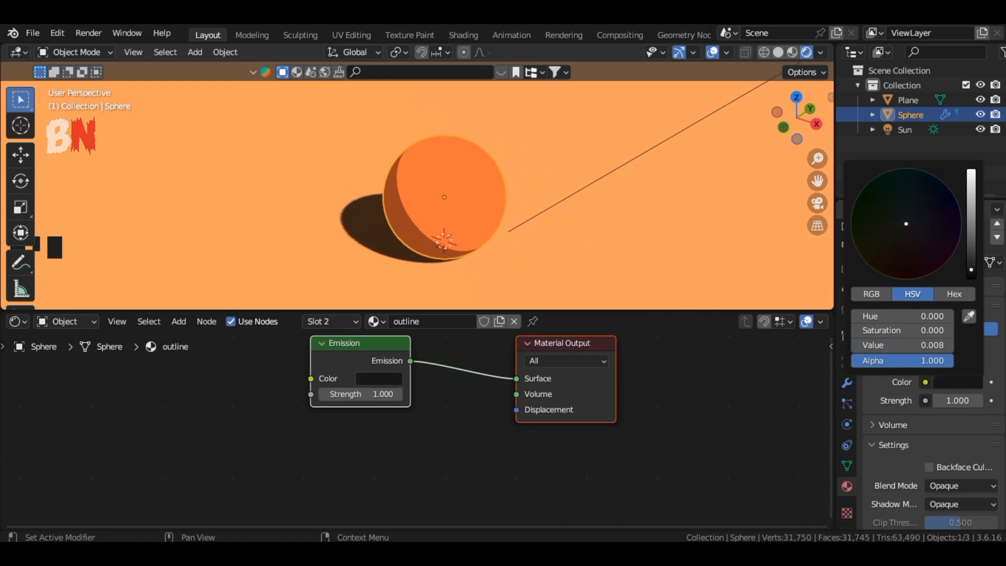
{"action": "scroll", "coordinate": [912, 322], "scroll_direction": "down", "scroll_amount": 5}
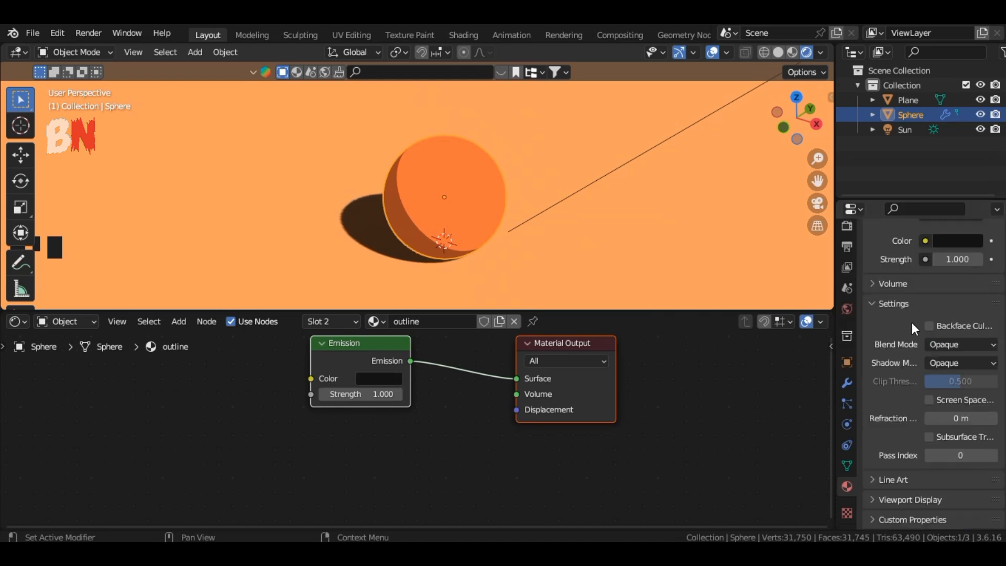
{"action": "left_click", "coordinate": [931, 326]}
Add a Solidify modifier to the sphere.
{"action": "left_click", "coordinate": [851, 384]}
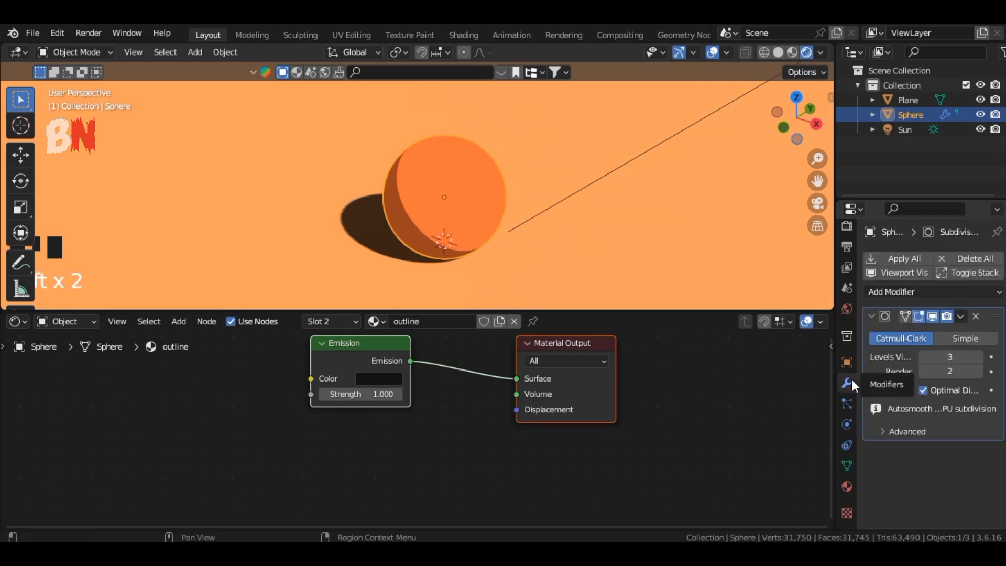
{"action": "left_click", "coordinate": [905, 292]}
{"action": "left_click", "coordinate": [740, 193]}
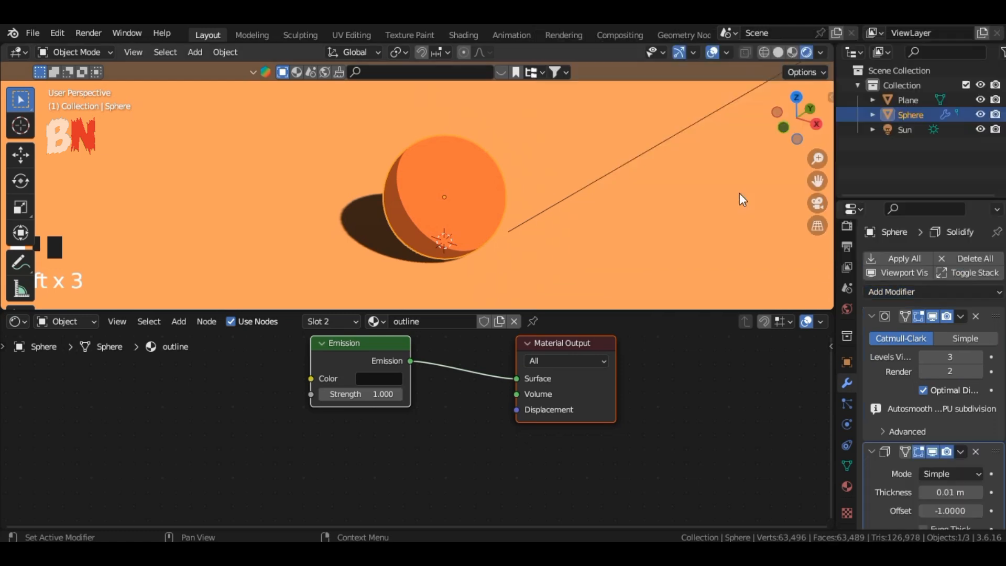
In the Solidify modifier, enable Flip normals and set the material offset to 1.
{"action": "scroll", "coordinate": [892, 474], "scroll_direction": "down", "scroll_amount": 8}
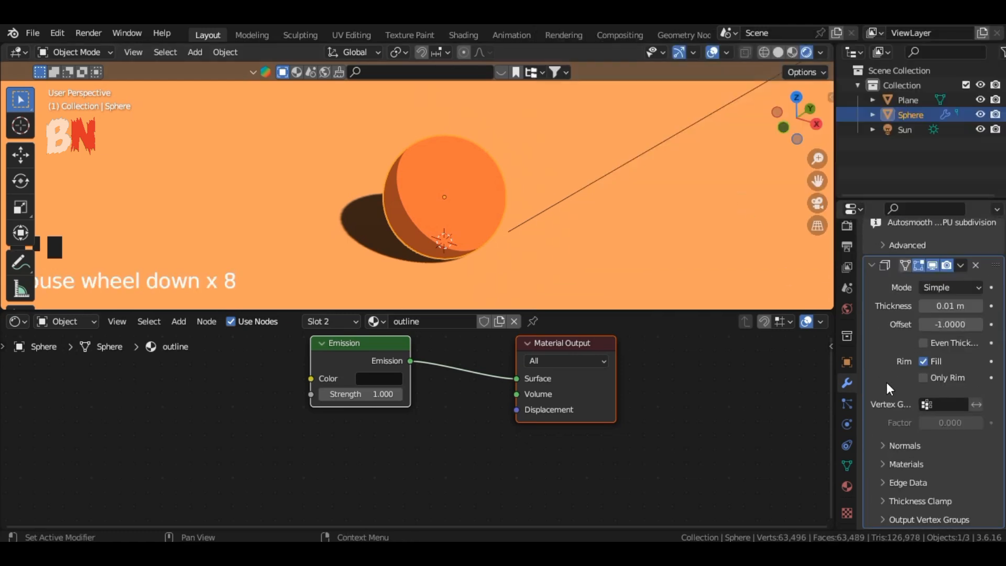
{"action": "left_click", "coordinate": [890, 474]}
{"action": "scroll", "coordinate": [888, 475], "scroll_direction": "down", "scroll_amount": 3}
{"action": "left_click", "coordinate": [923, 425]}
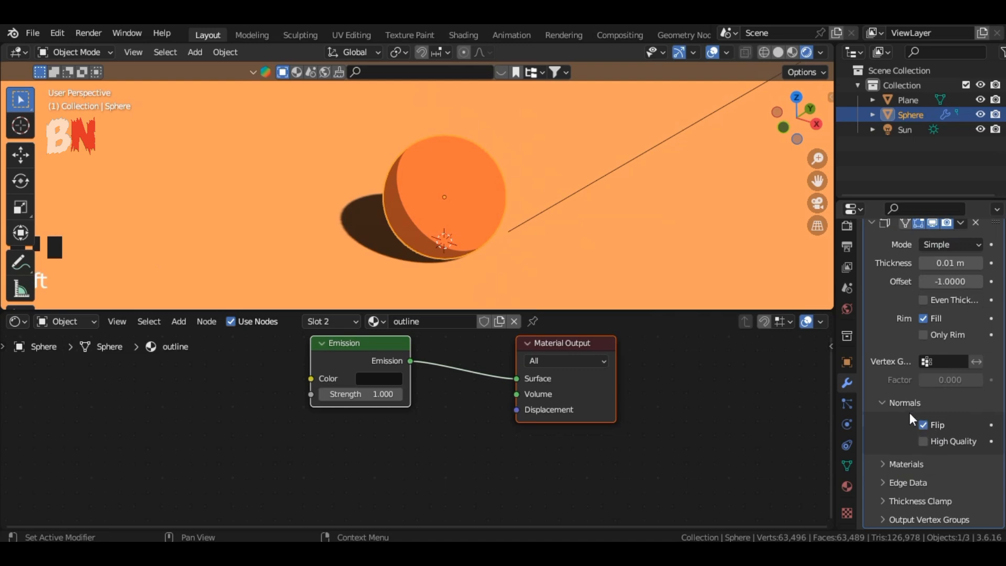
{"action": "left_click", "coordinate": [909, 407]}
{"action": "left_click", "coordinate": [886, 461]}
{"action": "scroll", "coordinate": [912, 440], "scroll_direction": "down", "scroll_amount": 3}
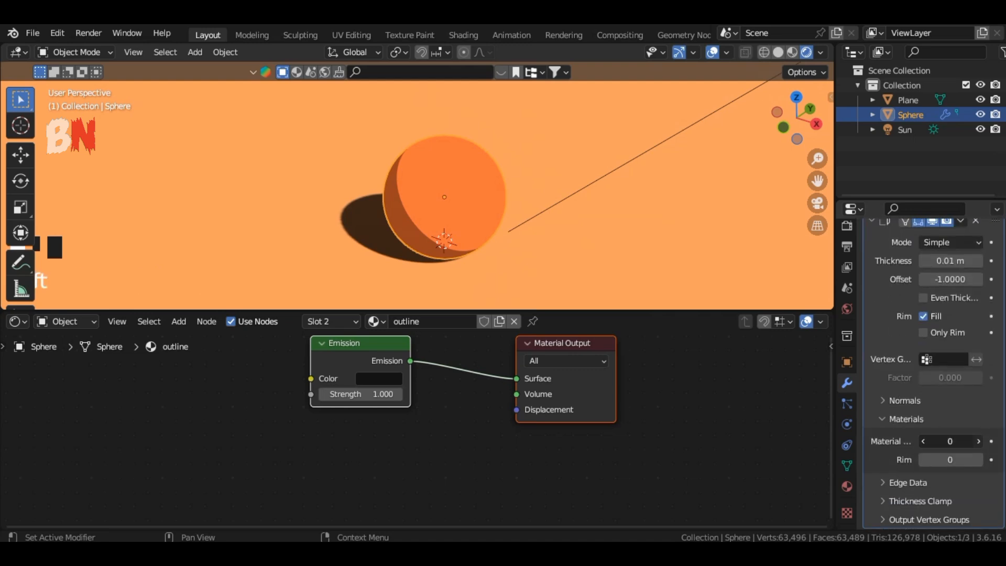
{"action": "left_click", "coordinate": [938, 418]}
Reselect the sphere and set the Solidify thickness to 0.04 m.
{"action": "left_click", "coordinate": [489, 224]}
{"action": "scroll", "coordinate": [493, 215], "scroll_direction": "up", "scroll_amount": 2}
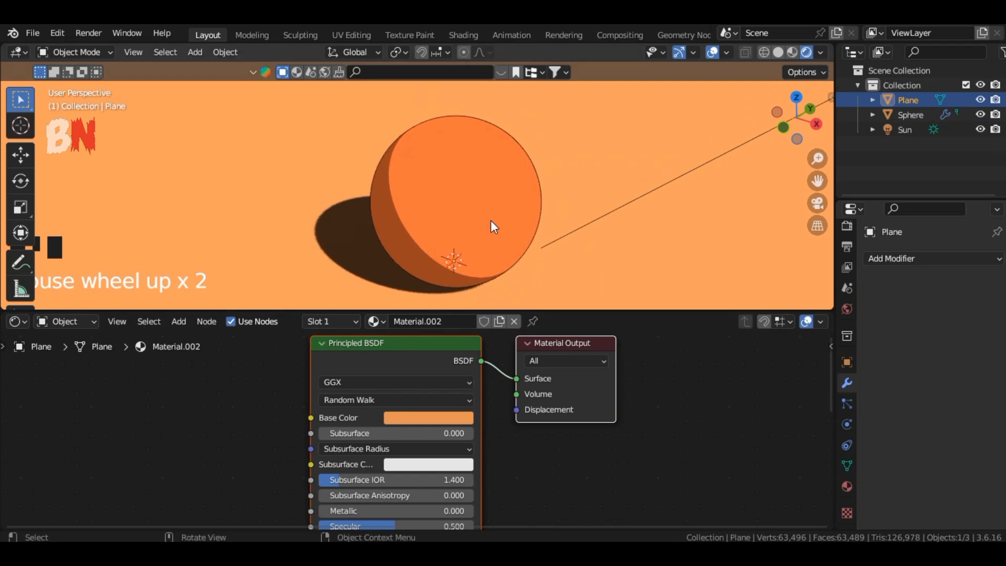
{"action": "left_click", "coordinate": [506, 255]}
{"action": "scroll", "coordinate": [944, 396], "scroll_direction": "down", "scroll_amount": 3}
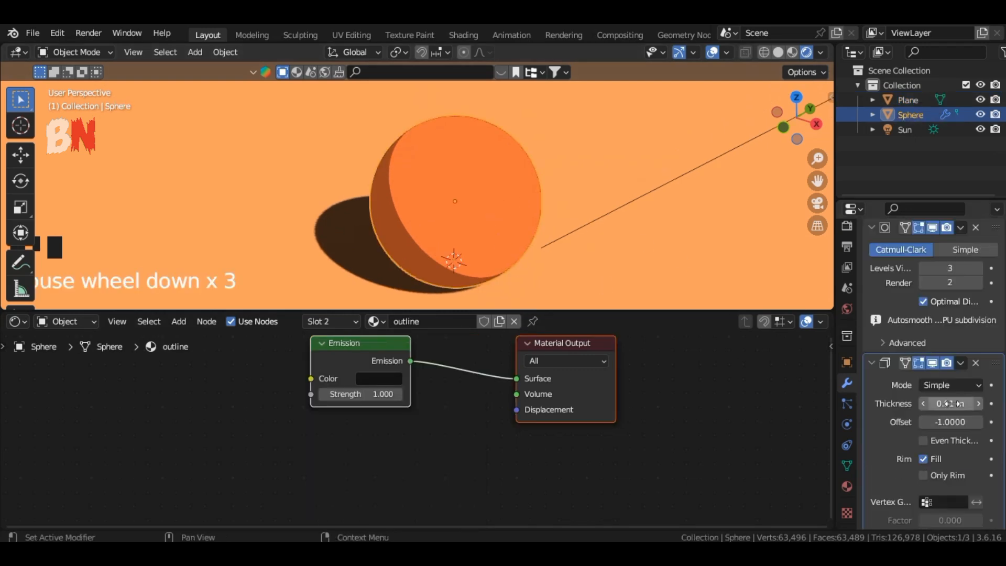
{"action": "mouse_move", "coordinate": [955, 404]}
{"action": "left_mouse_down"}
{"action": "mouse_move", "coordinate": [970, 404]}
{"action": "mouse_move", "coordinate": [960, 404]}
{"action": "left_mouse_up"}
{"action": "left_click", "coordinate": [978, 404]}
Scale the sphere up twice.
{"action": "scroll", "coordinate": [513, 221], "scroll_direction": "up", "scroll_amount": 1}
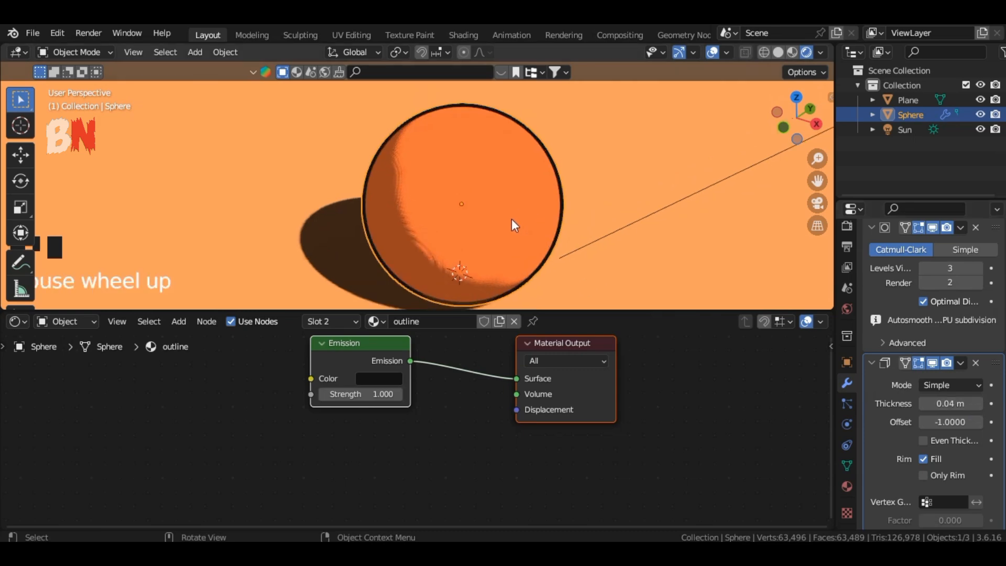
{"action": "key", "text": "s"}
{"action": "left_click", "coordinate": [582, 221]}
{"action": "scroll", "coordinate": [575, 221], "scroll_direction": "up", "scroll_amount": 1}
{"action": "key", "text": "s"}
{"action": "left_click", "coordinate": [635, 241]}
Move the sphere along Z so it rests on the plane, checking from the right orthographic view.
{"action": "scroll", "coordinate": [632, 242], "scroll_direction": "up", "scroll_amount": 2}
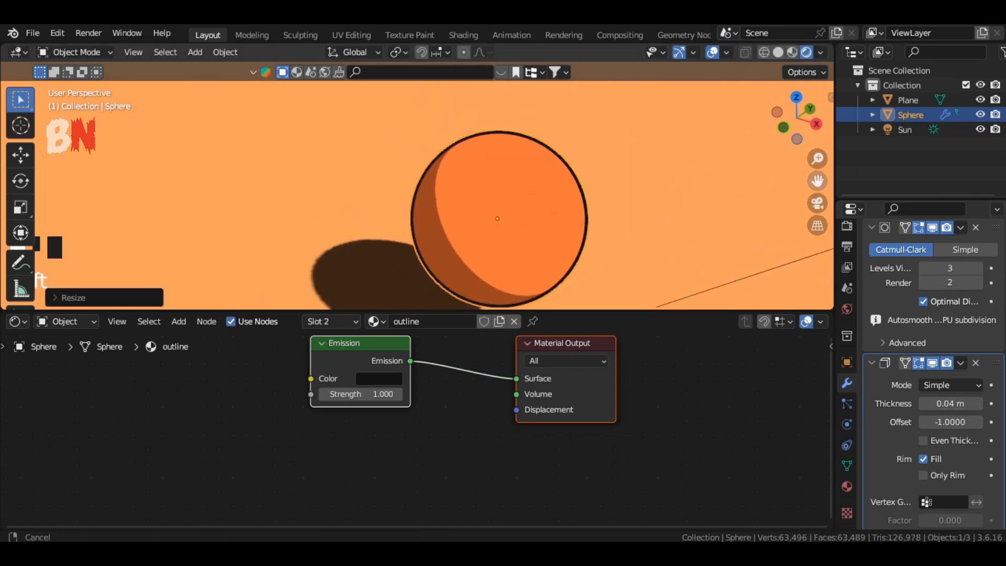
{"action": "middle_click_drag", "start_coordinate": [590, 307], "coordinate": [576, 235], "text": "shift"}
{"action": "key", "text": "g"}
{"action": "key", "text": "z"}
{"action": "left_click", "coordinate": [571, 262]}
{"action": "left_click", "coordinate": [815, 124]}
{"action": "scroll", "coordinate": [809, 156], "scroll_direction": "up", "scroll_amount": 6}
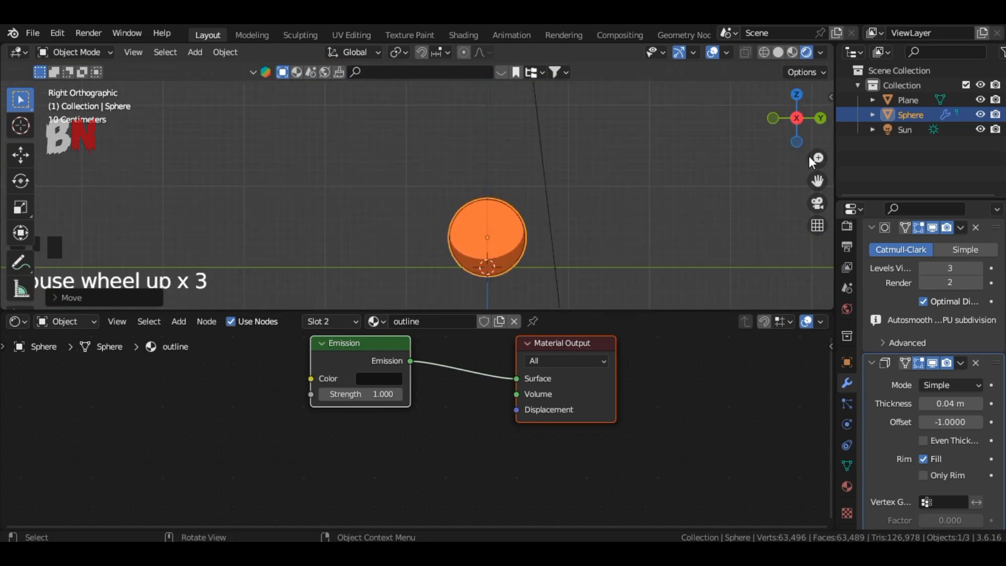
{"action": "key", "text": "g"}
{"action": "key", "text": "z"}
{"action": "left_click", "coordinate": [695, 170]}
Open Material.001 and add a new Color Ramp stop at position 0.739.
{"action": "left_click_drag", "start_coordinate": [813, 121], "coordinate": [832, 150]}
{"action": "scroll", "coordinate": [743, 174], "scroll_direction": "down", "scroll_amount": 3}
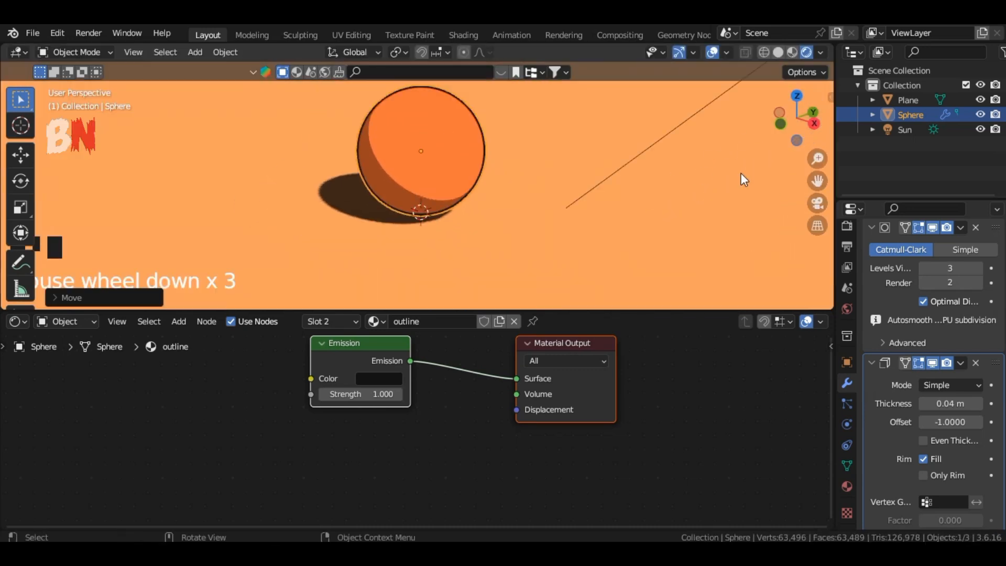
{"action": "scroll", "coordinate": [606, 213], "scroll_direction": "up", "scroll_amount": 2}
{"action": "scroll", "coordinate": [607, 218], "scroll_direction": "down", "scroll_amount": 2}
{"action": "left_click_drag", "start_coordinate": [797, 121], "coordinate": [835, 196]}
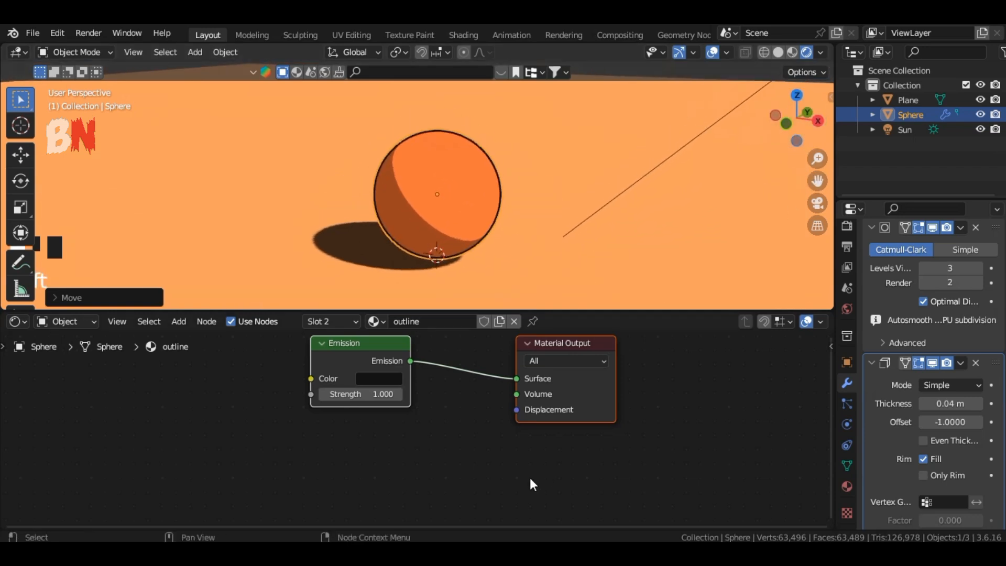
{"action": "left_click", "coordinate": [848, 489]}
{"action": "scroll", "coordinate": [919, 315], "scroll_direction": "up", "scroll_amount": 4}
{"action": "left_click", "coordinate": [923, 265]}
{"action": "middle_click_drag", "start_coordinate": [572, 413], "coordinate": [571, 478]}
{"action": "scroll", "coordinate": [568, 466], "scroll_direction": "up", "scroll_amount": 2}
{"action": "middle_click_drag", "start_coordinate": [566, 455], "coordinate": [585, 424]}
{"action": "left_click", "coordinate": [376, 398]}
{"action": "left_click_drag", "start_coordinate": [397, 423], "coordinate": [511, 427]}
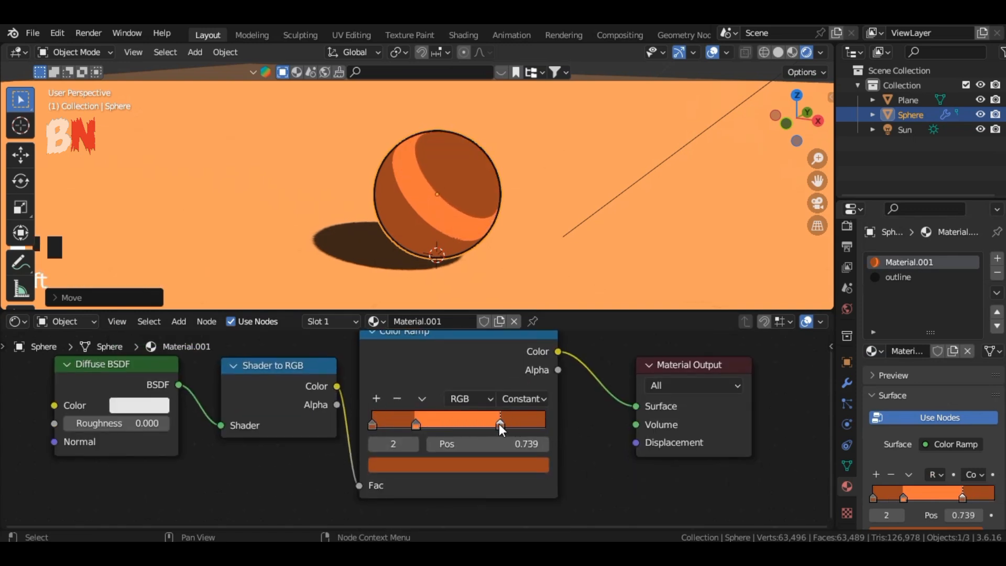
Brighten the new stop's color to a lighter orange.
{"action": "left_click", "coordinate": [505, 467]}
{"action": "mouse_move", "coordinate": [420, 335]}
{"action": "left_mouse_down"}
{"action": "mouse_move", "coordinate": [412, 341]}
{"action": "mouse_move", "coordinate": [419, 337]}
{"action": "left_mouse_up"}
{"action": "left_click", "coordinate": [509, 465]}
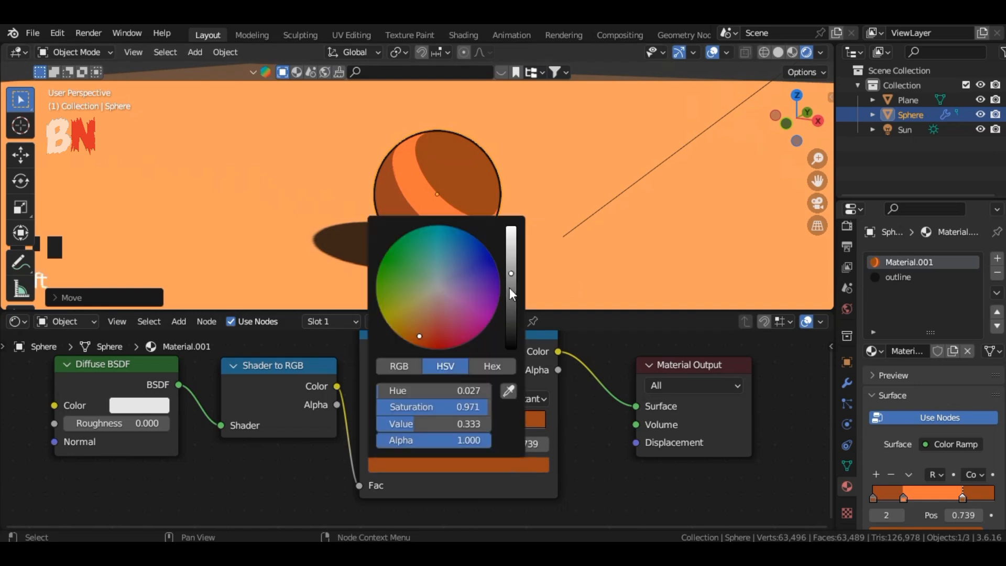
{"action": "left_click_drag", "start_coordinate": [512, 295], "coordinate": [512, 249]}
Add another color stop, place the last stop at position 1.000, and set its value to 1.000.
{"action": "left_click", "coordinate": [377, 398]}
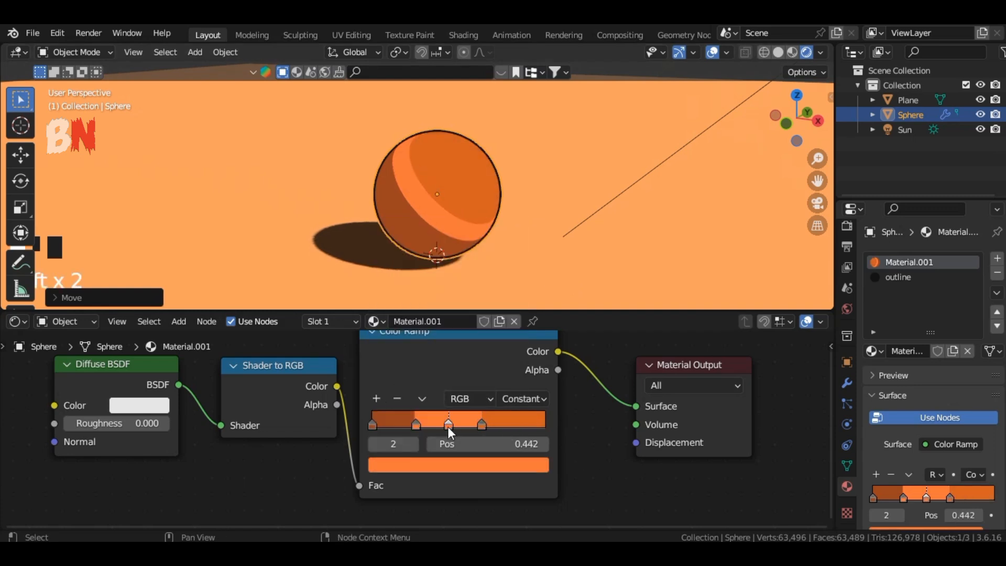
{"action": "left_click_drag", "start_coordinate": [448, 426], "coordinate": [564, 416]}
{"action": "left_click_drag", "start_coordinate": [481, 424], "coordinate": [472, 423]}
{"action": "left_click", "coordinate": [544, 424]}
{"action": "left_click", "coordinate": [528, 464]}
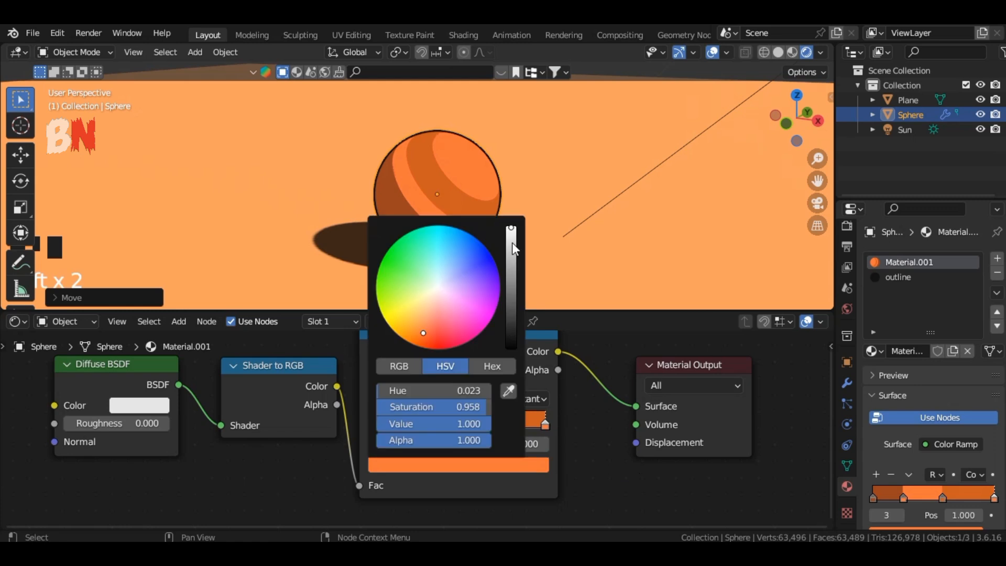
{"action": "left_click_drag", "start_coordinate": [512, 243], "coordinate": [514, 233]}
Move the second color stop to position 0.155.
{"action": "left_click", "coordinate": [597, 465]}
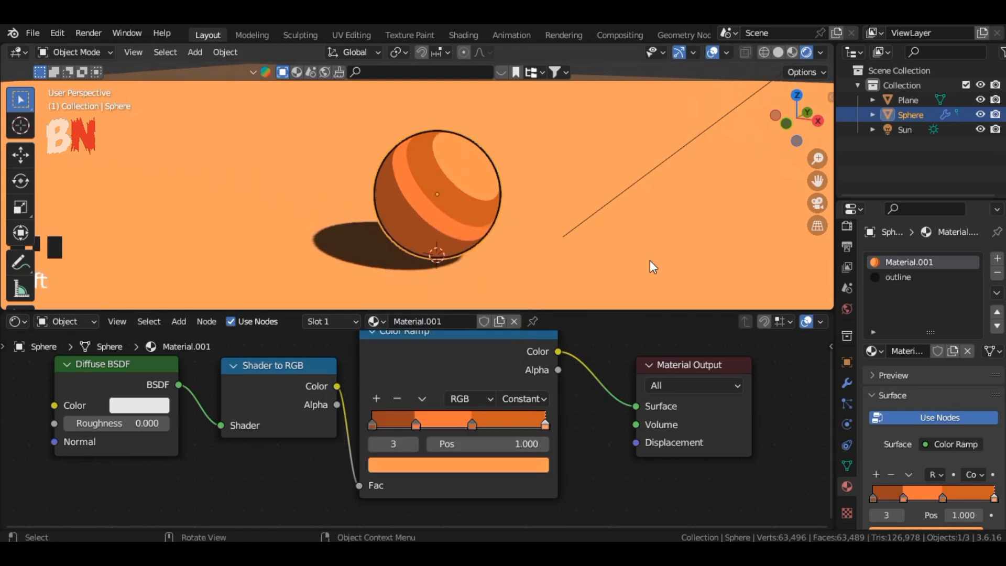
{"action": "left_click_drag", "start_coordinate": [374, 425], "coordinate": [398, 424]}
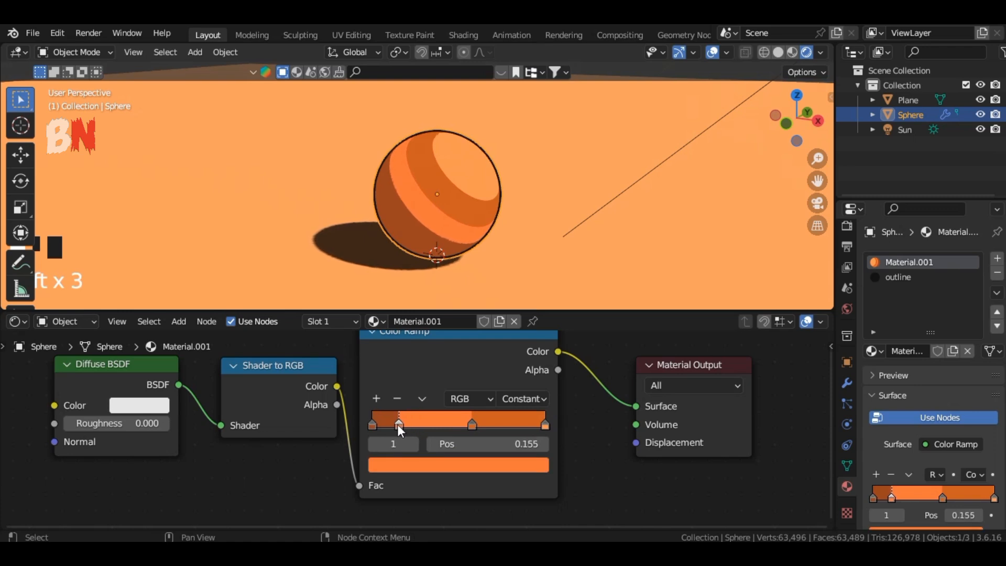
{"action": "left_click", "coordinate": [571, 435]}
Select the Suzanne head and assign Material.001 to it.
{"action": "left_click_drag", "start_coordinate": [800, 117], "coordinate": [820, 156]}
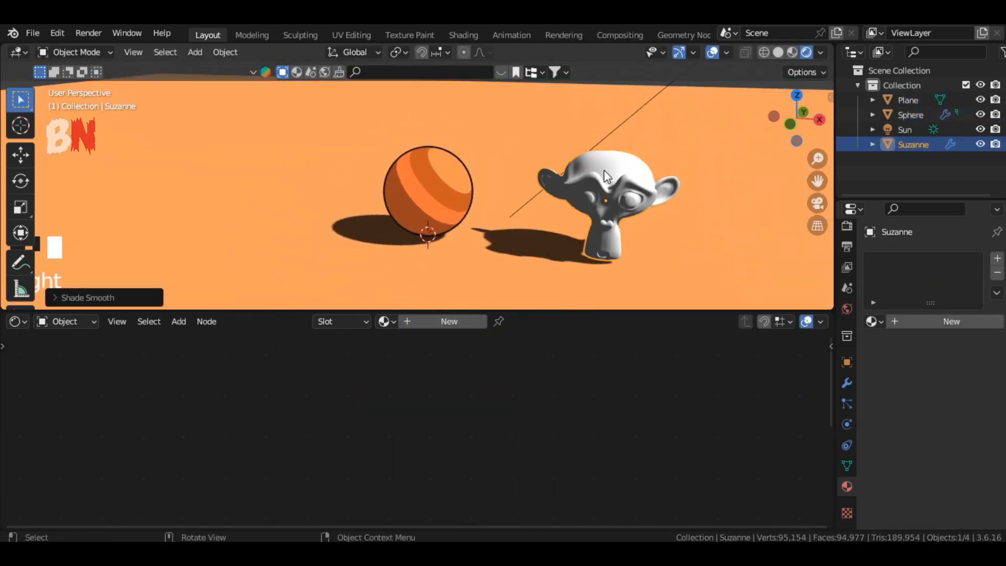
{"action": "key", "text": "n"}
{"action": "left_click", "coordinate": [760, 137]}
{"action": "left_click", "coordinate": [734, 188]}
{"action": "key", "text": "n"}
{"action": "left_click", "coordinate": [603, 187]}
{"action": "mouse_move", "coordinate": [799, 119]}
{"action": "left_mouse_down"}
{"action": "mouse_move", "coordinate": [781, 120]}
{"action": "mouse_move", "coordinate": [817, 117]}
{"action": "left_mouse_up"}
{"action": "left_click", "coordinate": [449, 321]}
{"action": "left_click", "coordinate": [872, 323]}
{"action": "left_click", "coordinate": [773, 355]}
Rearrange the Color Ramp stops, placing the third stop at about 0.630.
{"action": "scroll", "coordinate": [562, 445], "scroll_direction": "up", "scroll_amount": 8}
{"action": "left_click_drag", "start_coordinate": [818, 181], "coordinate": [771, 181]}
{"action": "scroll", "coordinate": [566, 226], "scroll_direction": "up", "scroll_amount": 2}
{"action": "left_click_drag", "start_coordinate": [473, 420], "coordinate": [508, 418]}
{"action": "mouse_move", "coordinate": [394, 423]}
{"action": "left_mouse_down"}
{"action": "mouse_move", "coordinate": [439, 423]}
{"action": "mouse_move", "coordinate": [381, 419]}
{"action": "mouse_move", "coordinate": [405, 424]}
{"action": "left_mouse_up"}
{"action": "left_click_drag", "start_coordinate": [798, 118], "coordinate": [776, 112]}
{"action": "left_click_drag", "start_coordinate": [506, 424], "coordinate": [547, 426]}
{"action": "left_click_drag", "start_coordinate": [470, 425], "coordinate": [486, 425]}
{"action": "left_click_drag", "start_coordinate": [464, 425], "coordinate": [478, 424]}
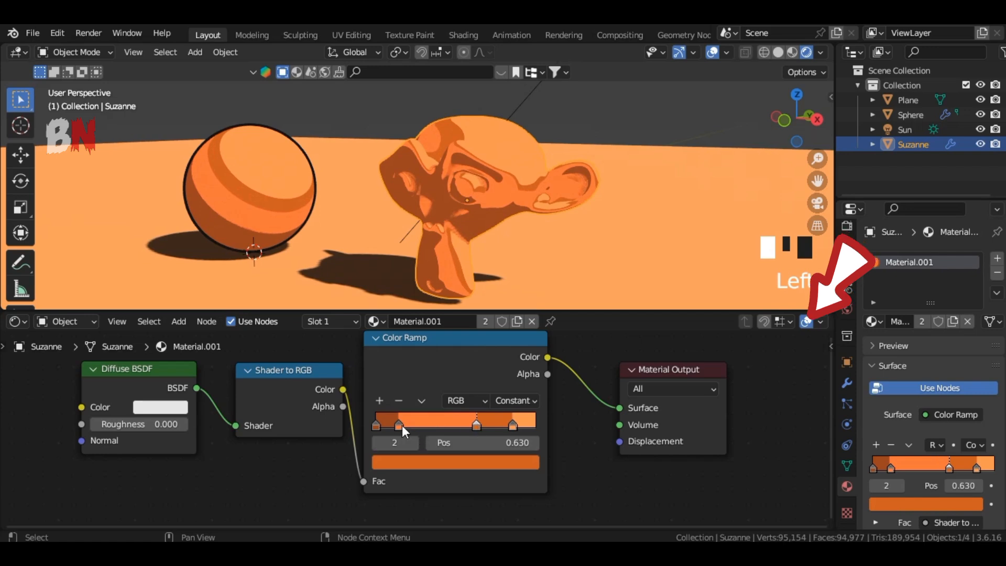
{"action": "mouse_move", "coordinate": [401, 426]}
{"action": "left_mouse_down"}
{"action": "mouse_move", "coordinate": [439, 424]}
{"action": "mouse_move", "coordinate": [399, 426]}
{"action": "left_mouse_up"}
Paste a copy of the sphere and move it along X beside the original.
{"action": "left_click_drag", "start_coordinate": [797, 118], "coordinate": [768, 131]}
{"action": "scroll", "coordinate": [734, 158], "scroll_direction": "down", "scroll_amount": 4}
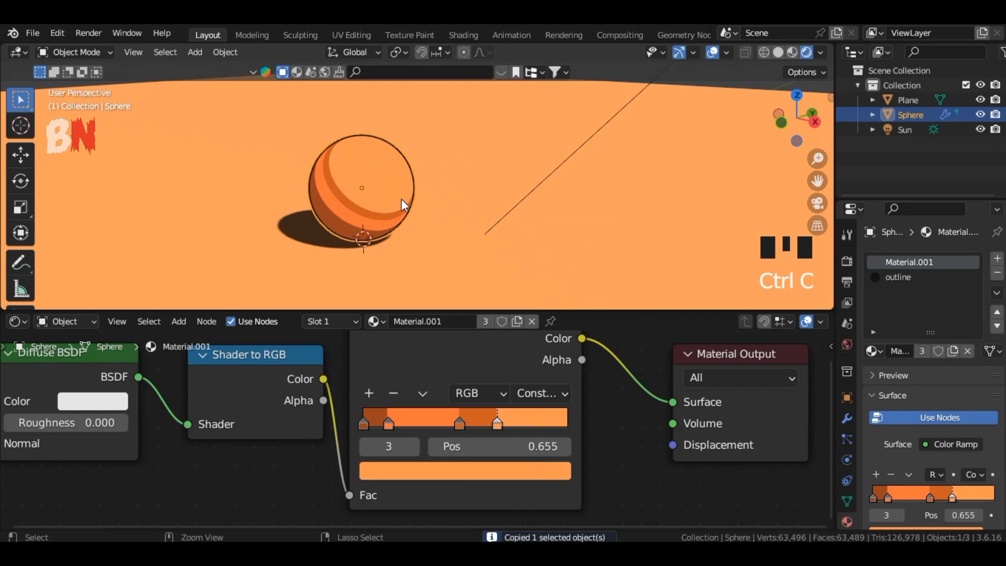
{"action": "key", "text": "ctrl+v"}
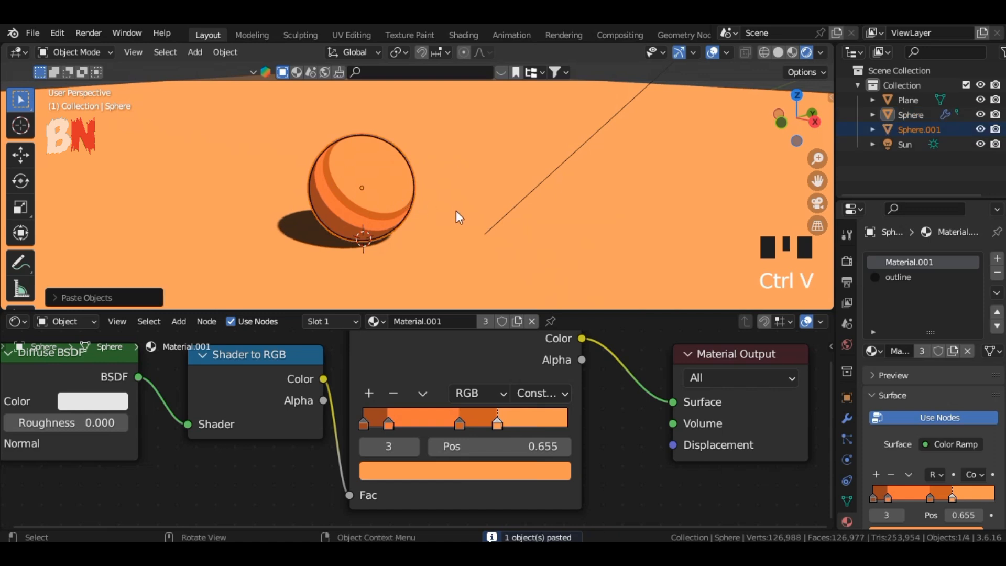
{"action": "key", "text": "g"}
{"action": "key", "text": "x"}
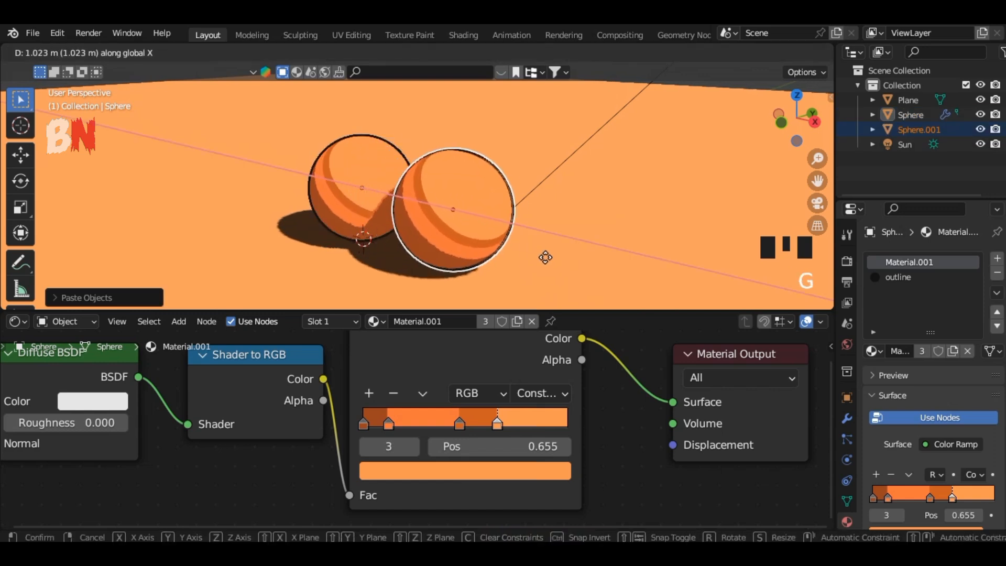
{"action": "left_click", "coordinate": [580, 272]}
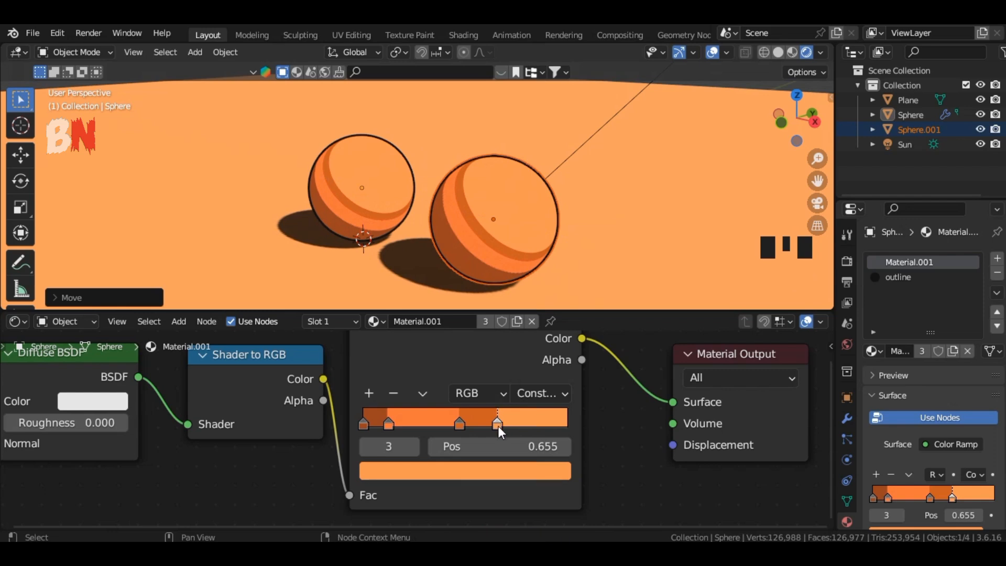
Select the copied sphere and set its Color Ramp stop at 0.655 to a light cyan blue.
{"action": "left_click", "coordinate": [507, 228]}
{"action": "left_click", "coordinate": [508, 228]}
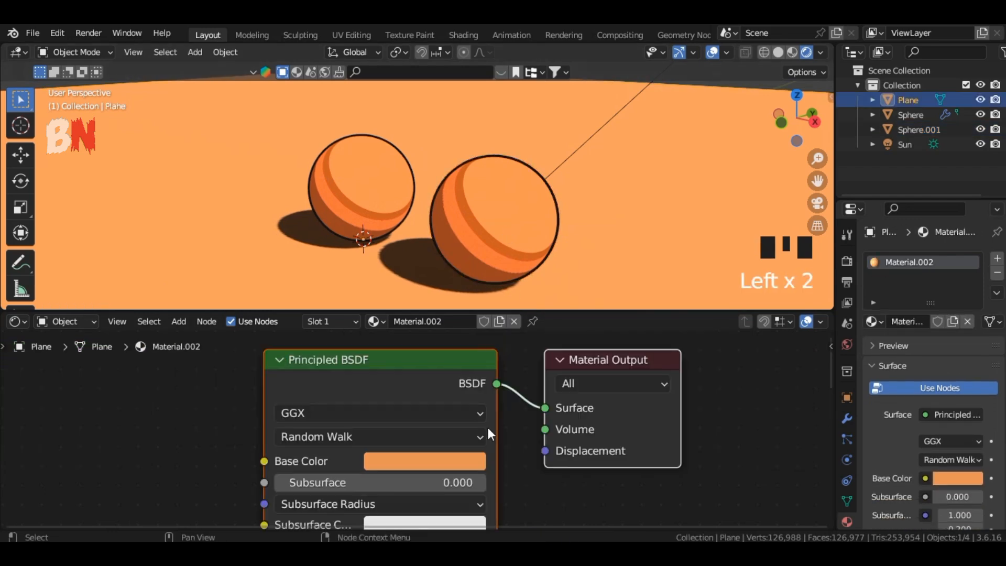
{"action": "left_click", "coordinate": [496, 222]}
{"action": "left_click", "coordinate": [497, 426]}
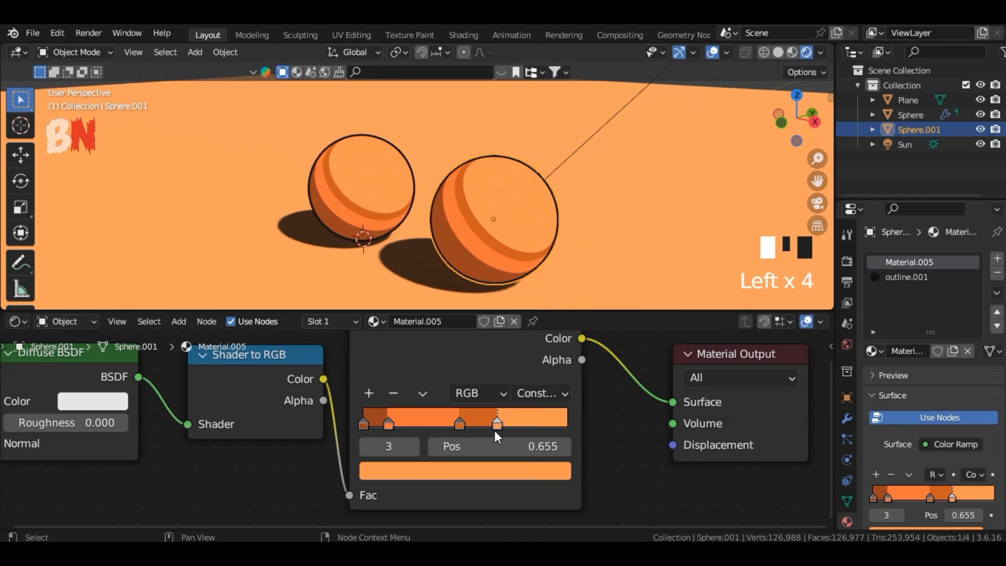
{"action": "left_click", "coordinate": [495, 429]}
{"action": "left_click", "coordinate": [493, 481]}
{"action": "left_click_drag", "start_coordinate": [456, 230], "coordinate": [460, 208]}
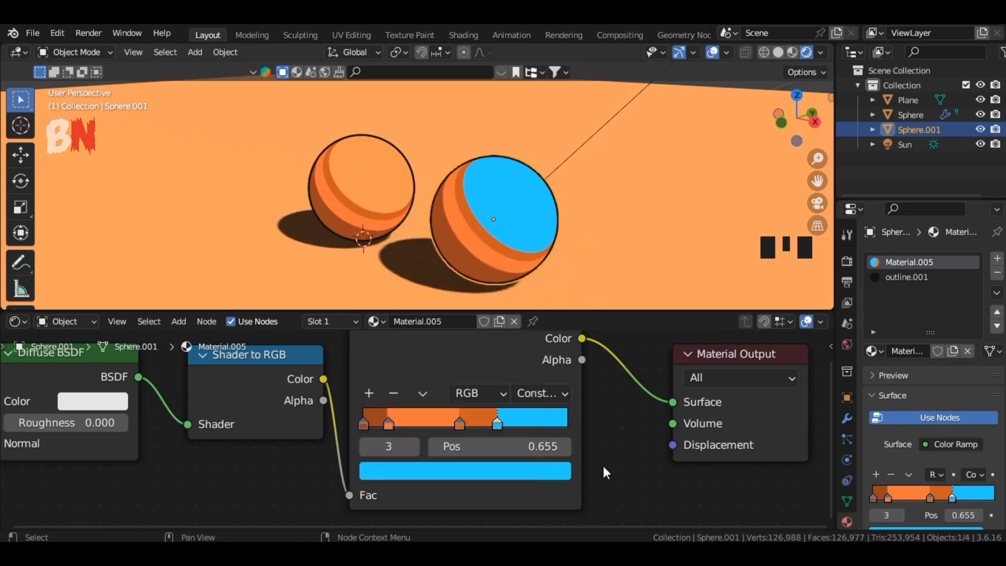
Set the Color Ramp stop at 0.470 to a medium blue.
{"action": "left_click", "coordinate": [459, 425]}
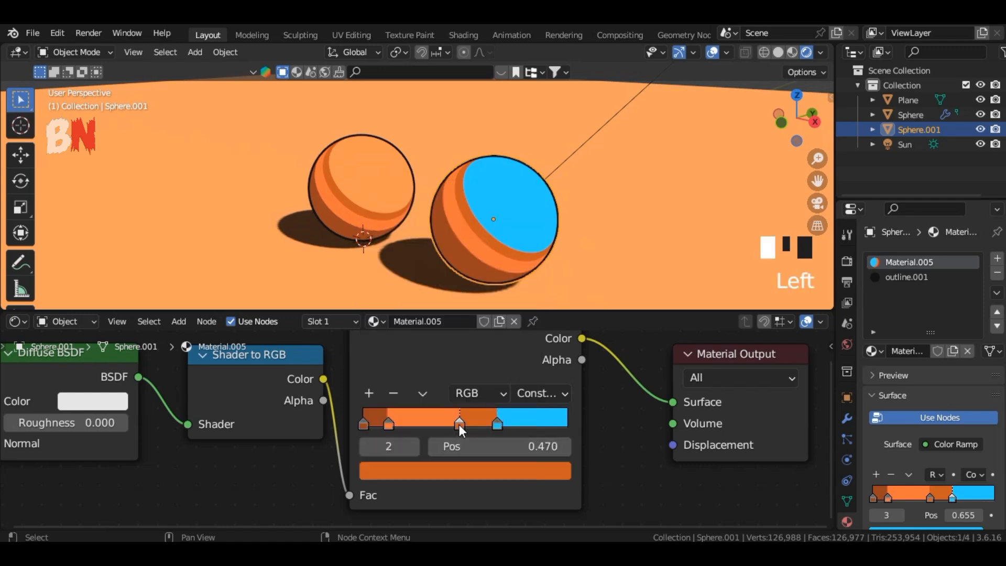
{"action": "left_click", "coordinate": [480, 471]}
{"action": "mouse_move", "coordinate": [450, 242]}
{"action": "left_mouse_down"}
{"action": "mouse_move", "coordinate": [465, 218]}
{"action": "mouse_move", "coordinate": [442, 236]}
{"action": "mouse_move", "coordinate": [456, 240]}
{"action": "left_mouse_up"}
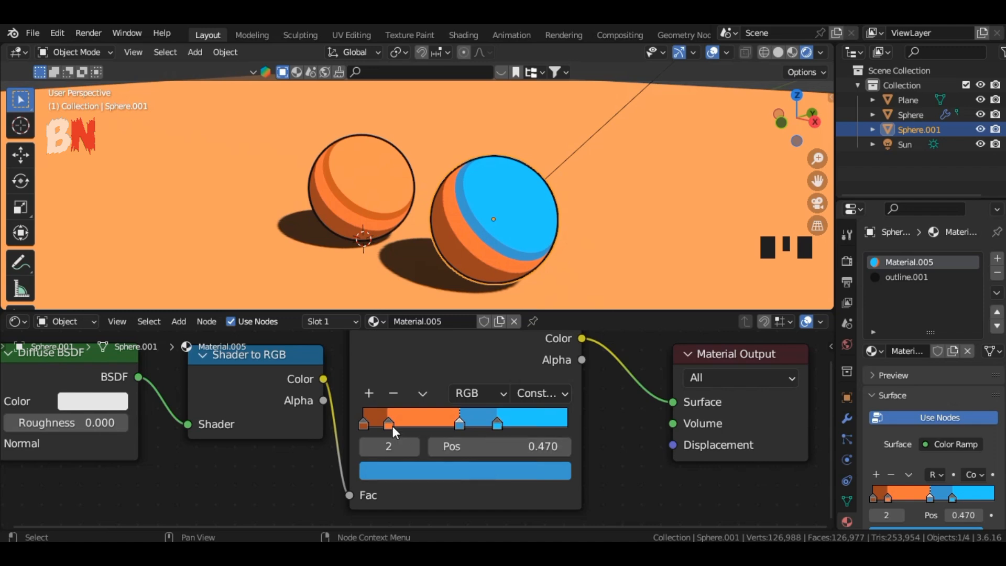
Set the Color Ramp stop at 0.123 to a saturated deeper blue.
{"action": "left_click", "coordinate": [389, 426]}
{"action": "left_click", "coordinate": [427, 472]}
{"action": "left_click_drag", "start_coordinate": [425, 316], "coordinate": [455, 220]}
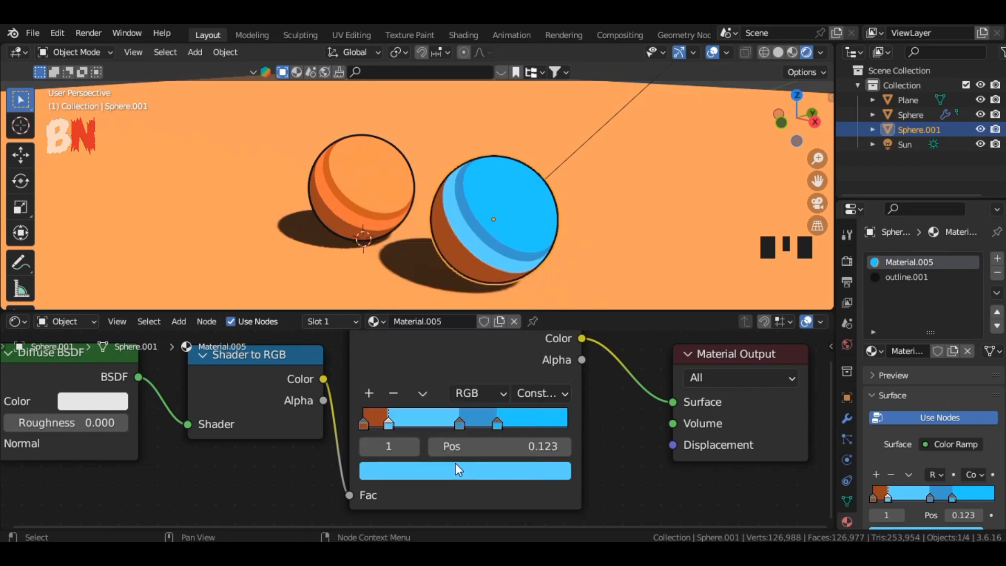
{"action": "left_click", "coordinate": [388, 423]}
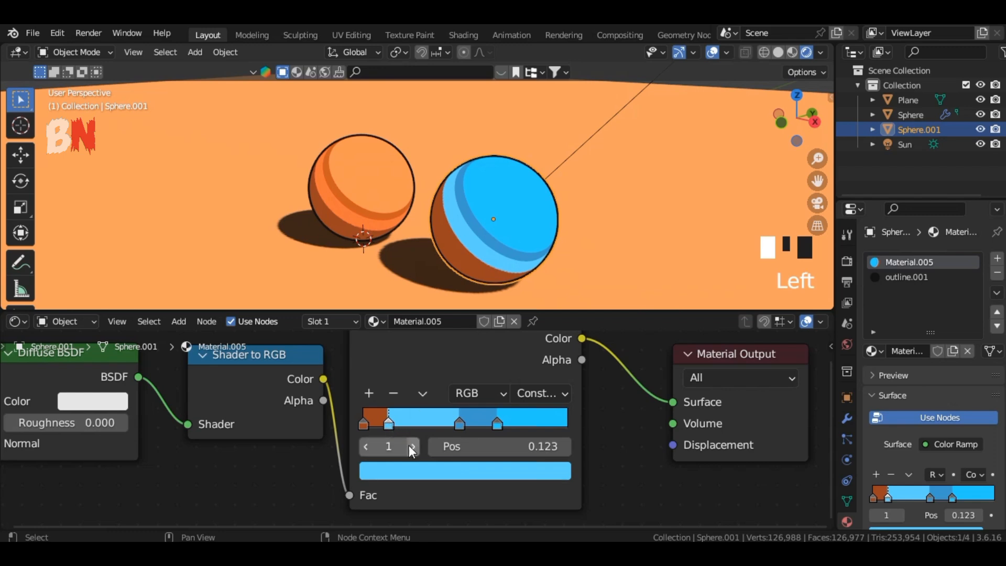
{"action": "left_click", "coordinate": [430, 472]}
{"action": "mouse_move", "coordinate": [447, 222]}
{"action": "left_mouse_down"}
{"action": "mouse_move", "coordinate": [406, 212]}
{"action": "mouse_move", "coordinate": [458, 227]}
{"action": "left_mouse_up"}
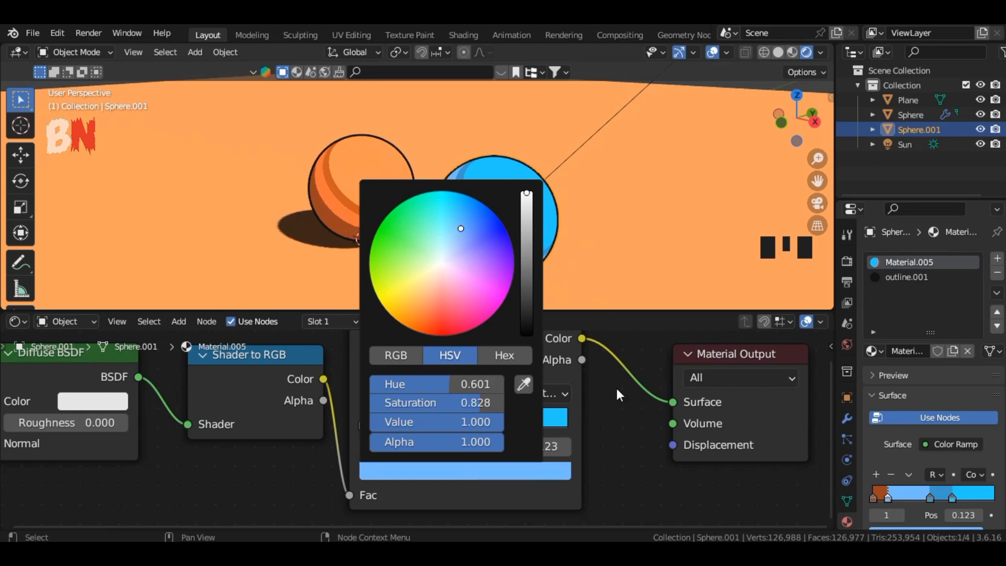
{"action": "left_click", "coordinate": [430, 472]}
{"action": "left_click_drag", "start_coordinate": [462, 224], "coordinate": [483, 210]}
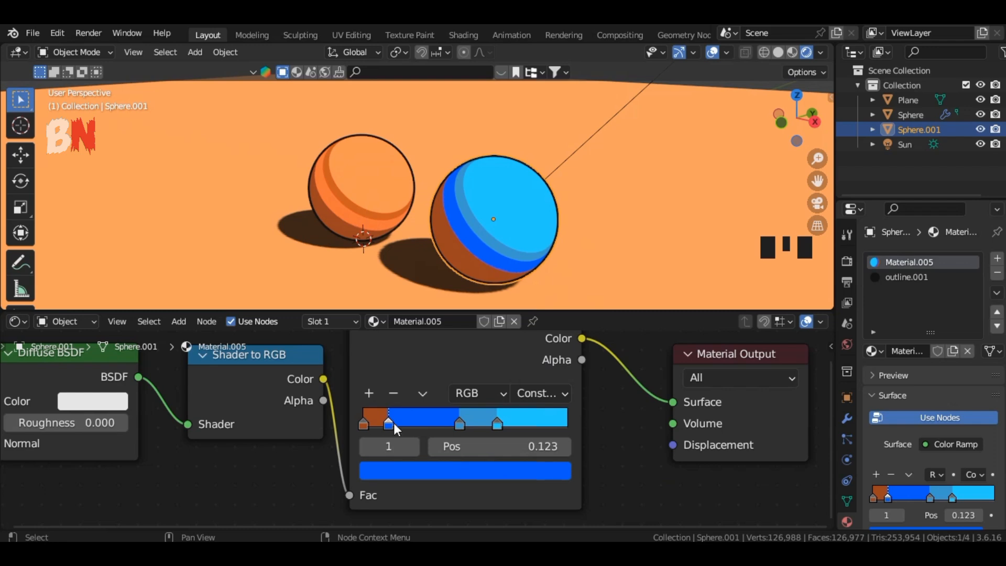
Set the Color Ramp stop at position 0 to a dark navy blue, then deselect the sphere.
{"action": "left_click", "coordinate": [363, 425]}
{"action": "left_click", "coordinate": [430, 472]}
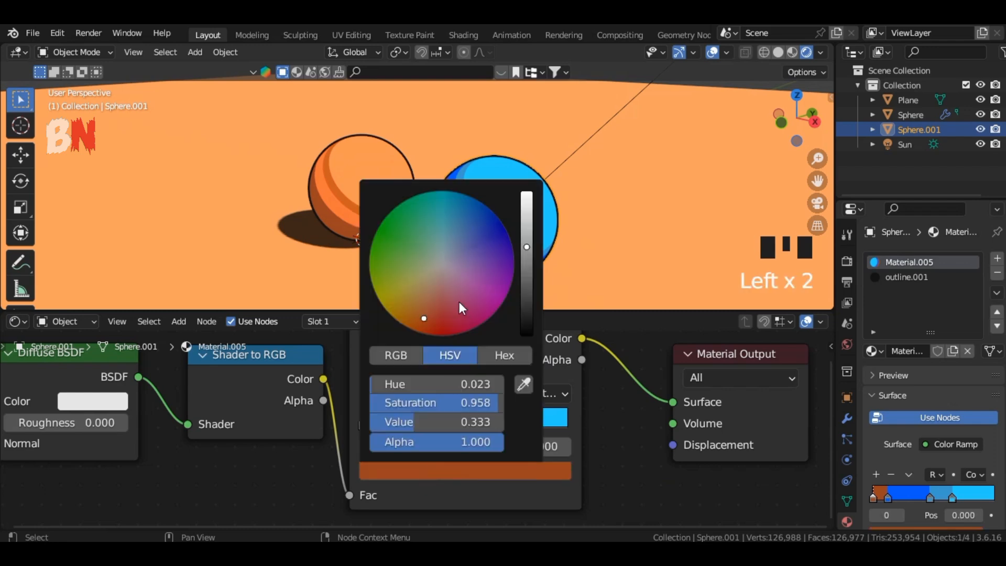
{"action": "mouse_move", "coordinate": [461, 309]}
{"action": "left_mouse_down"}
{"action": "mouse_move", "coordinate": [476, 222]}
{"action": "mouse_move", "coordinate": [467, 231]}
{"action": "left_mouse_up"}
{"action": "left_click", "coordinate": [661, 488]}
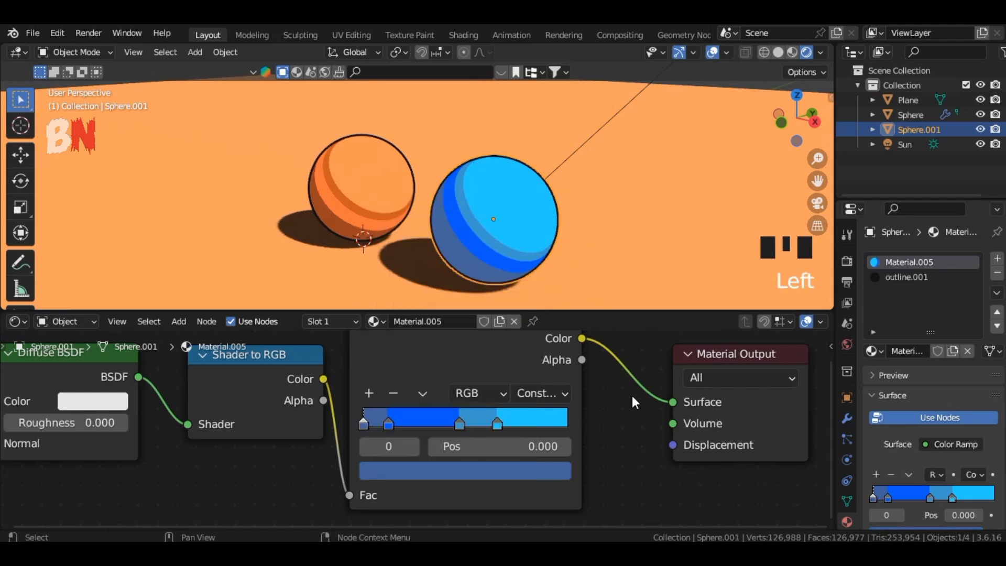
{"action": "left_click", "coordinate": [731, 81]}
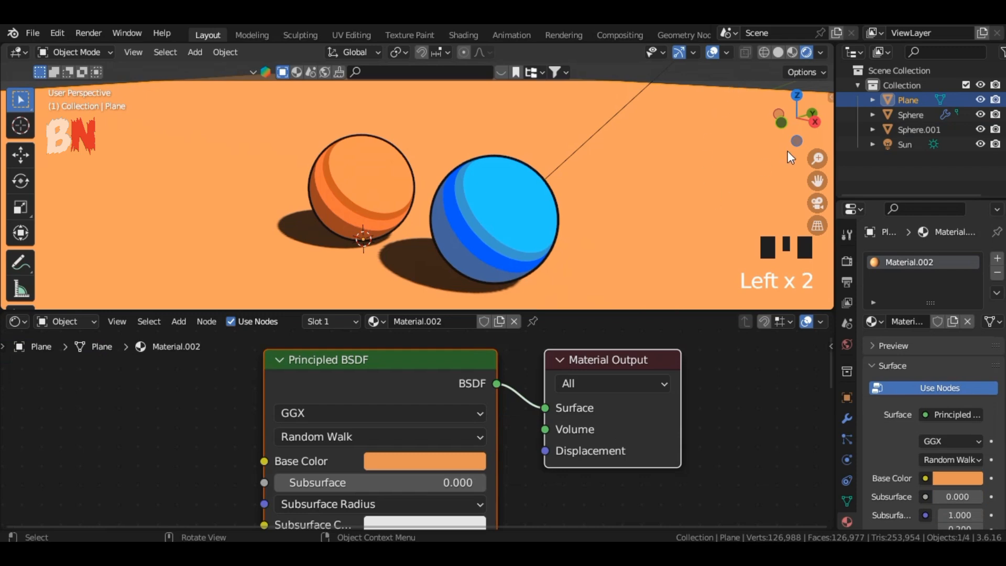
{"action": "left_click_drag", "start_coordinate": [789, 132], "coordinate": [749, 145]}
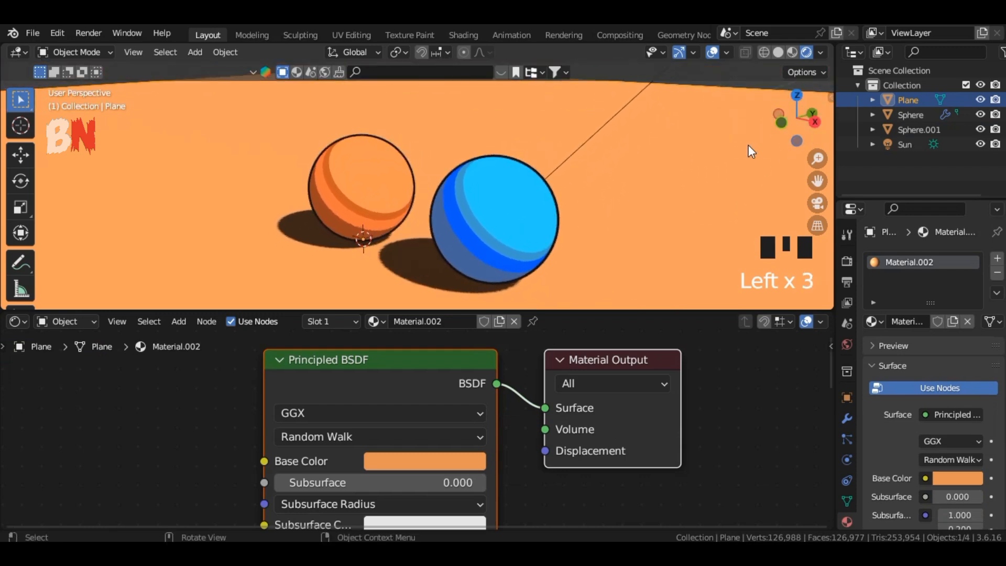